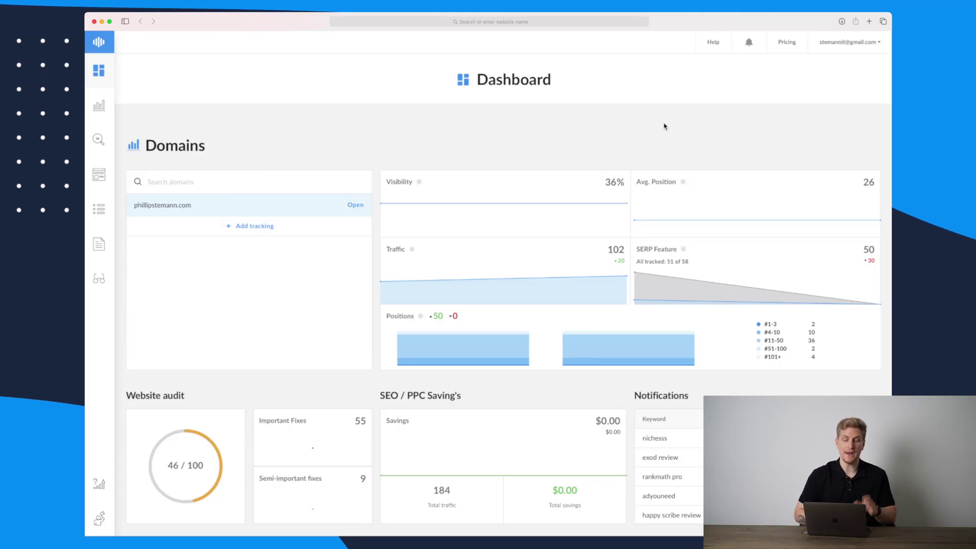
Examine the dashboard's domain metrics, website audit, SEO / PPC savings, notifications, SEO checklist, keyword finder and reports sections.
{"action": "scroll", "coordinate": [664, 126], "scroll_direction": "down", "scroll_amount": 5}
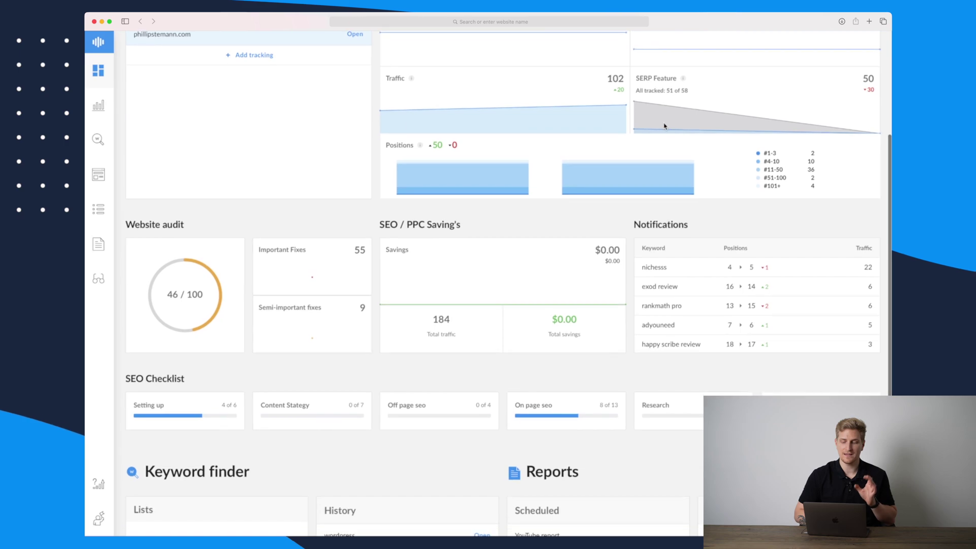
{"action": "scroll", "coordinate": [660, 153], "scroll_direction": "down", "scroll_amount": 1}
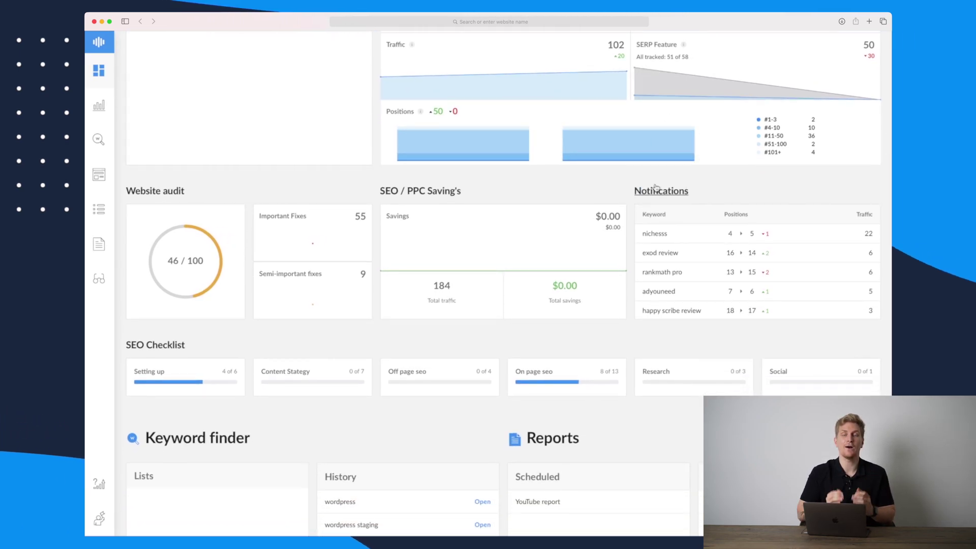
{"action": "scroll", "coordinate": [656, 188], "scroll_direction": "up", "scroll_amount": 5}
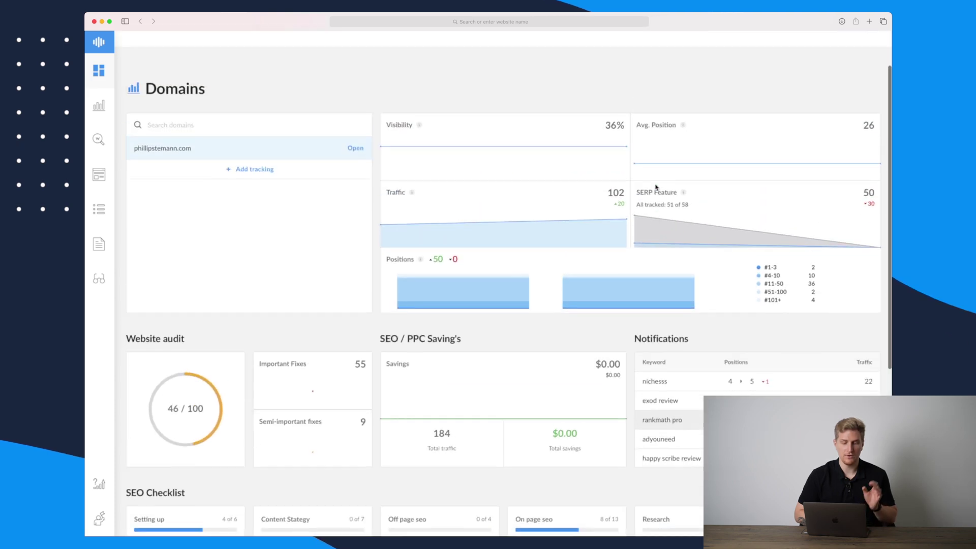
{"action": "scroll", "coordinate": [655, 188], "scroll_direction": "up", "scroll_amount": 2}
{"action": "scroll", "coordinate": [407, 179], "scroll_direction": "down", "scroll_amount": 9}
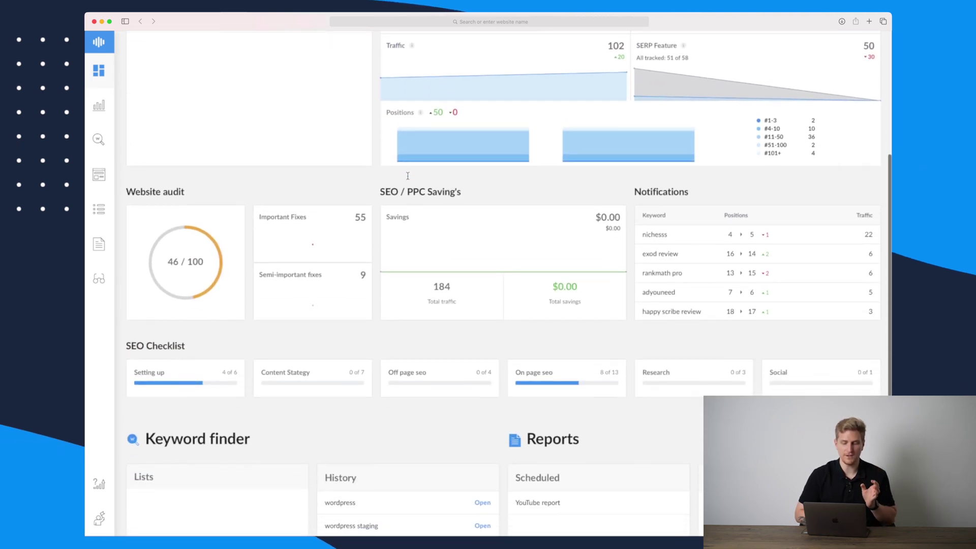
{"action": "scroll", "coordinate": [408, 177], "scroll_direction": "up", "scroll_amount": 7}
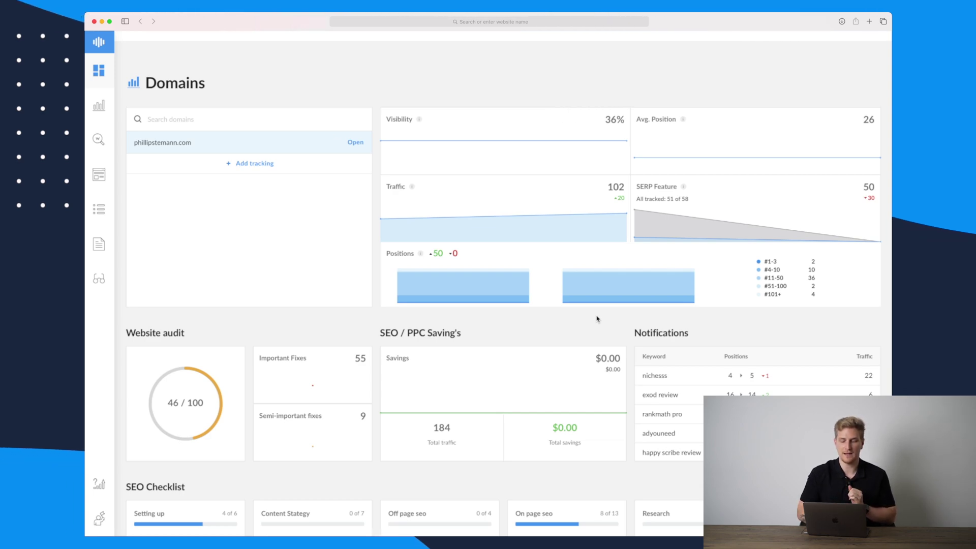
{"action": "scroll", "coordinate": [597, 319], "scroll_direction": "down", "scroll_amount": 1}
{"action": "scroll", "coordinate": [597, 318], "scroll_direction": "down", "scroll_amount": 1}
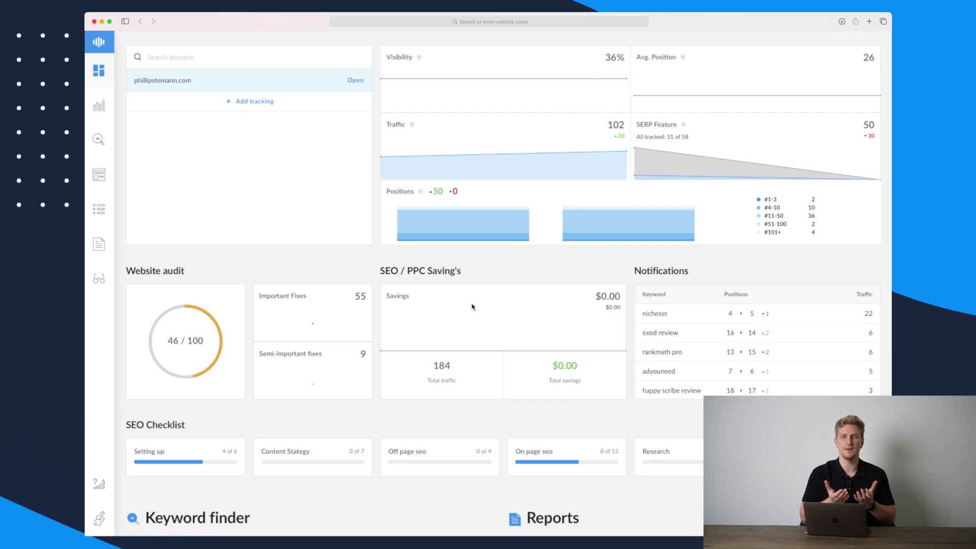
{"action": "scroll", "coordinate": [472, 306], "scroll_direction": "down", "scroll_amount": 4}
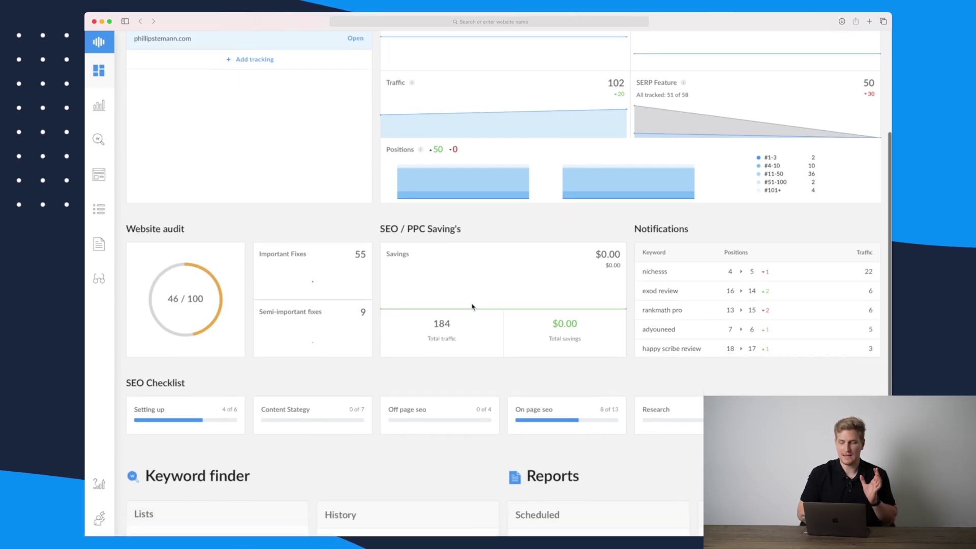
{"action": "scroll", "coordinate": [472, 307], "scroll_direction": "down", "scroll_amount": 3}
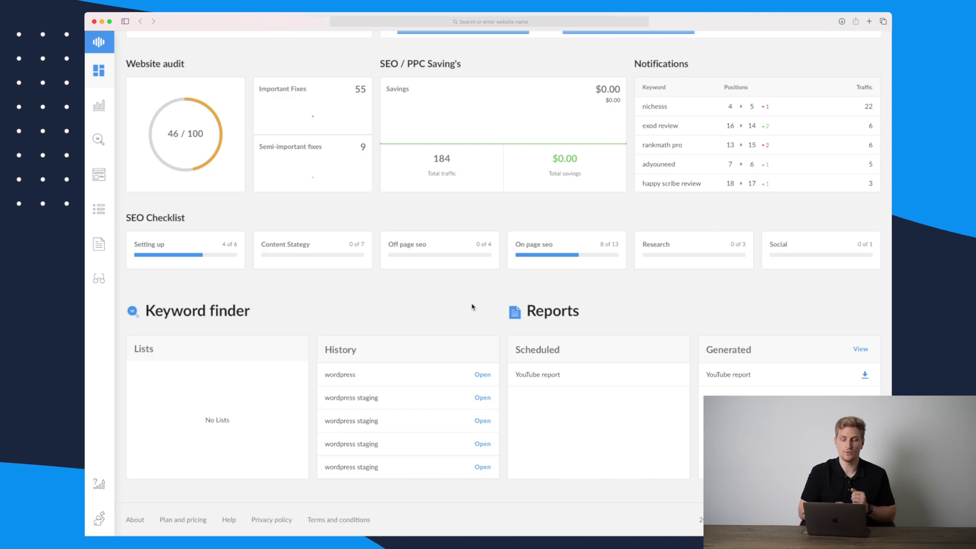
Open the tracked domain from the domains list and bring up its keyword ranking table.
{"action": "left_click", "coordinate": [98, 105]}
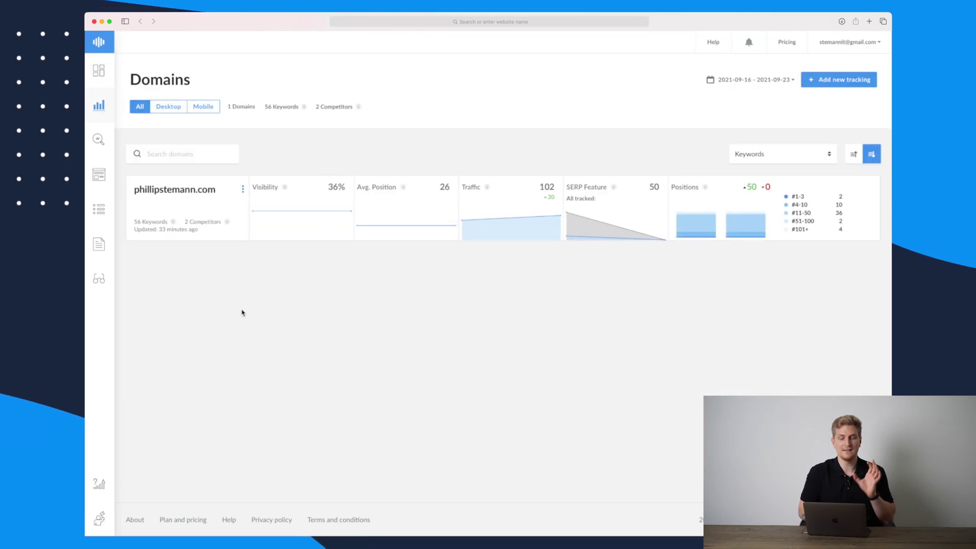
{"action": "left_click", "coordinate": [209, 197]}
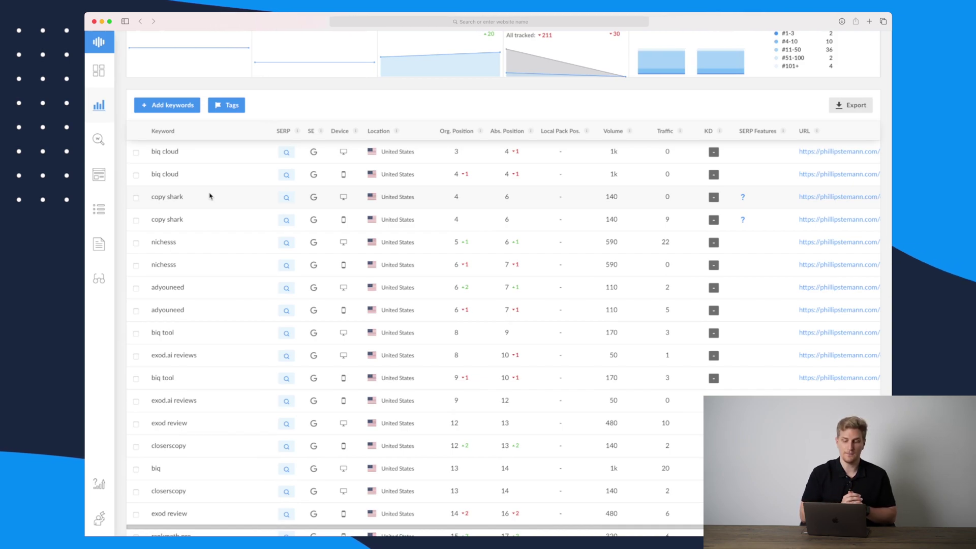
{"action": "scroll", "coordinate": [209, 195], "scroll_direction": "down", "scroll_amount": 1}
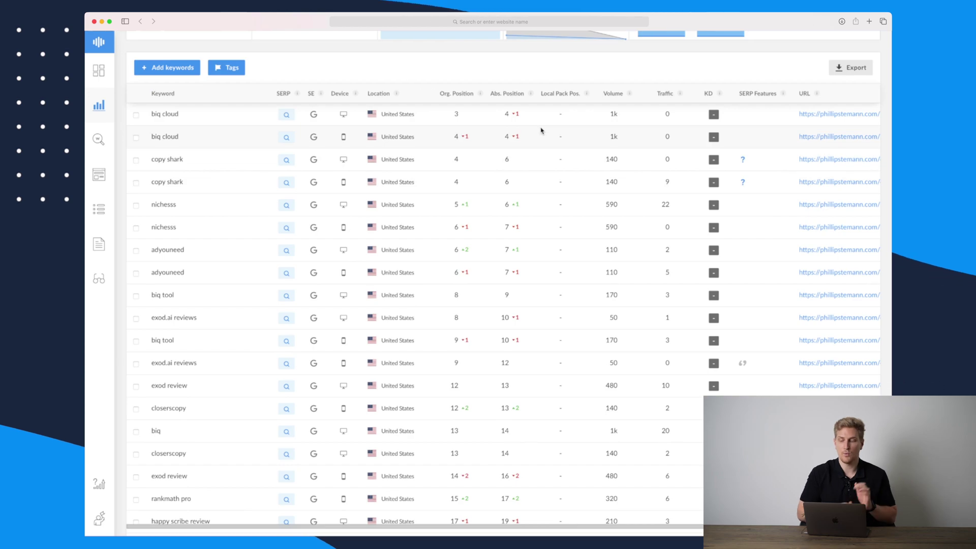
Show the SERP results for the desktop keyword "biq cloud" and look through the ranked pages.
{"action": "scroll", "coordinate": [541, 131], "scroll_direction": "right", "scroll_amount": 5}
{"action": "scroll", "coordinate": [541, 130], "scroll_direction": "right", "scroll_amount": 2}
{"action": "left_click", "coordinate": [829, 114]}
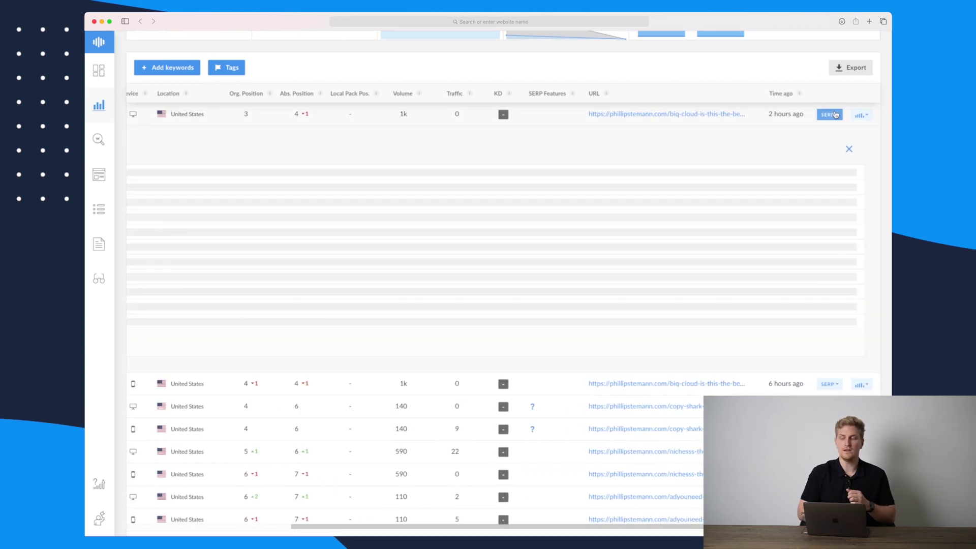
{"action": "scroll", "coordinate": [622, 360], "scroll_direction": "left", "scroll_amount": 5}
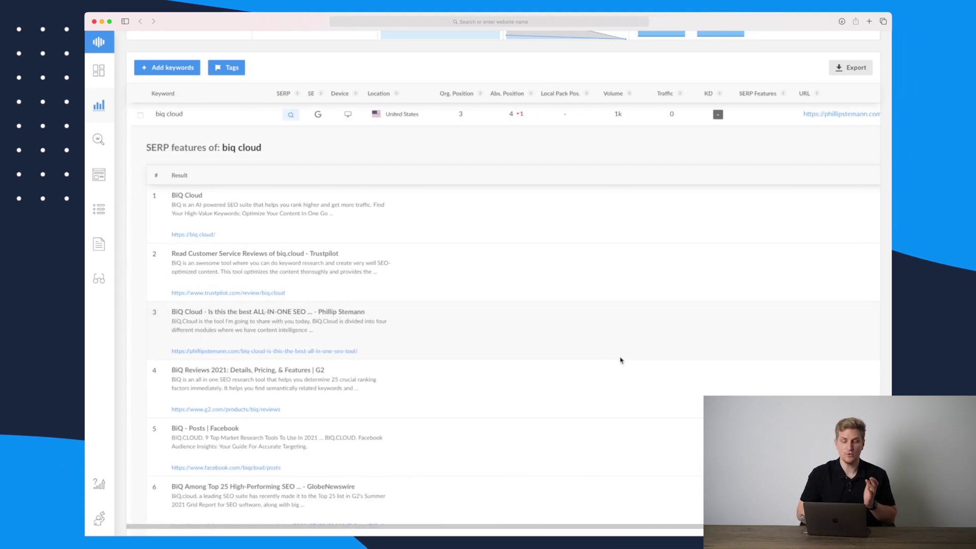
{"action": "scroll", "coordinate": [621, 360], "scroll_direction": "down", "scroll_amount": 3}
{"action": "scroll", "coordinate": [620, 360], "scroll_direction": "down", "scroll_amount": 3}
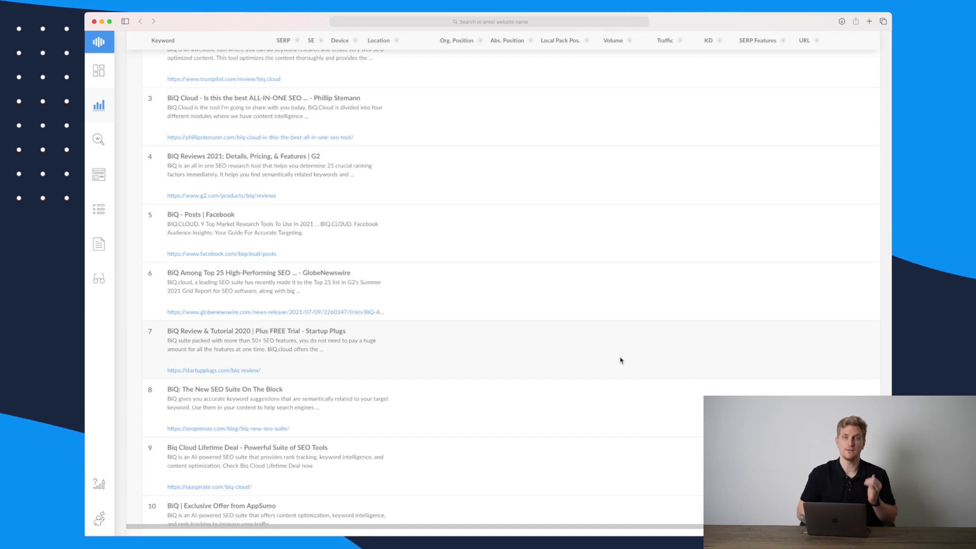
{"action": "scroll", "coordinate": [620, 360], "scroll_direction": "up", "scroll_amount": 8}
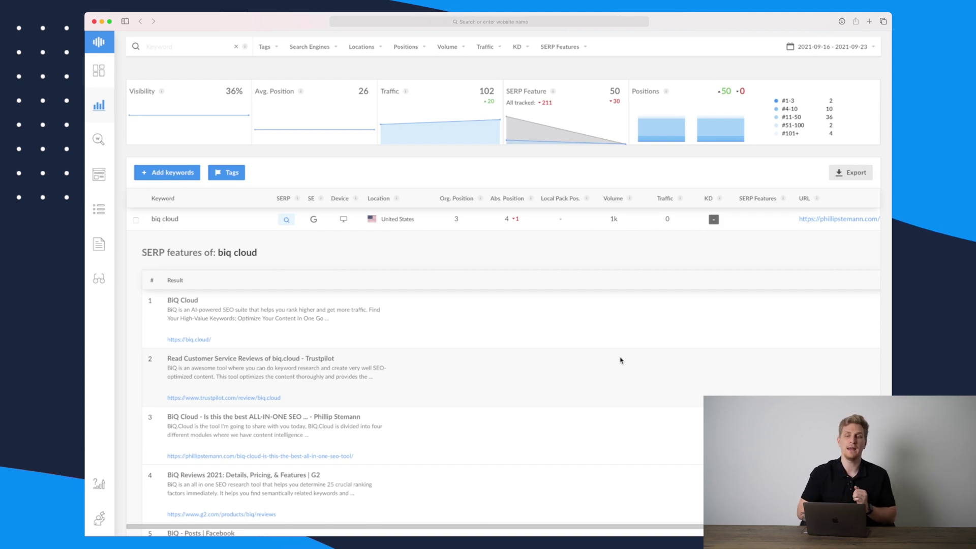
Show the position history chart for the desktop keyword "biq cloud".
{"action": "scroll", "coordinate": [625, 356], "scroll_direction": "right", "scroll_amount": 5}
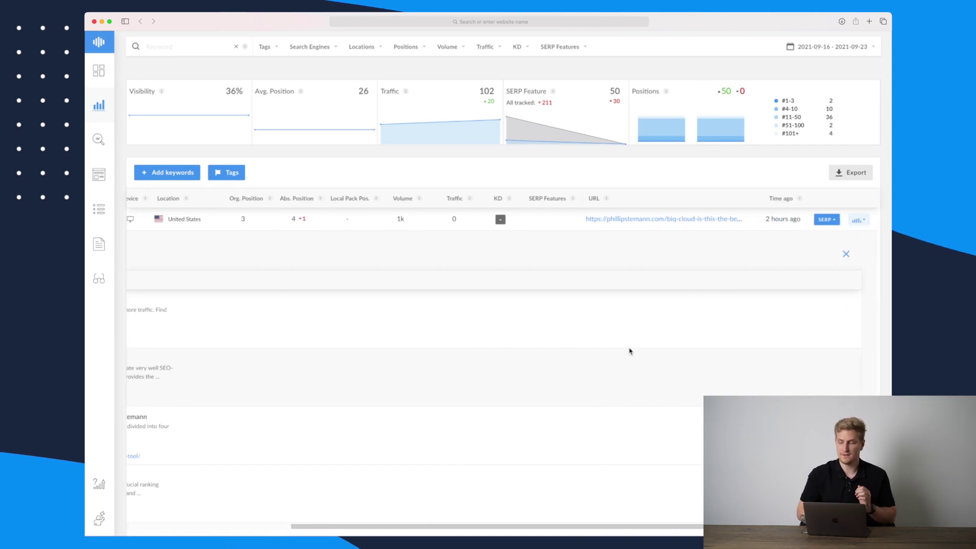
{"action": "left_click", "coordinate": [866, 221]}
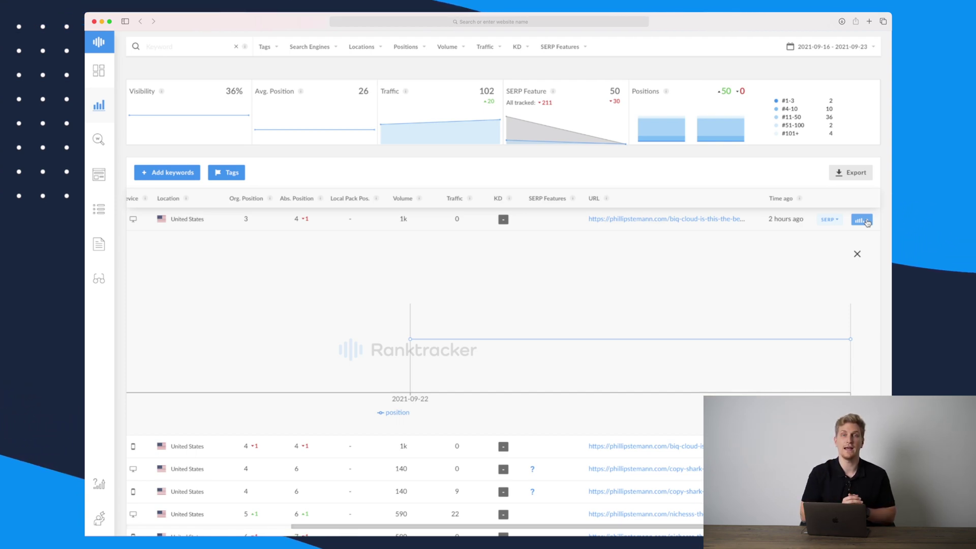
{"action": "scroll", "coordinate": [366, 254], "scroll_direction": "left", "scroll_amount": 5}
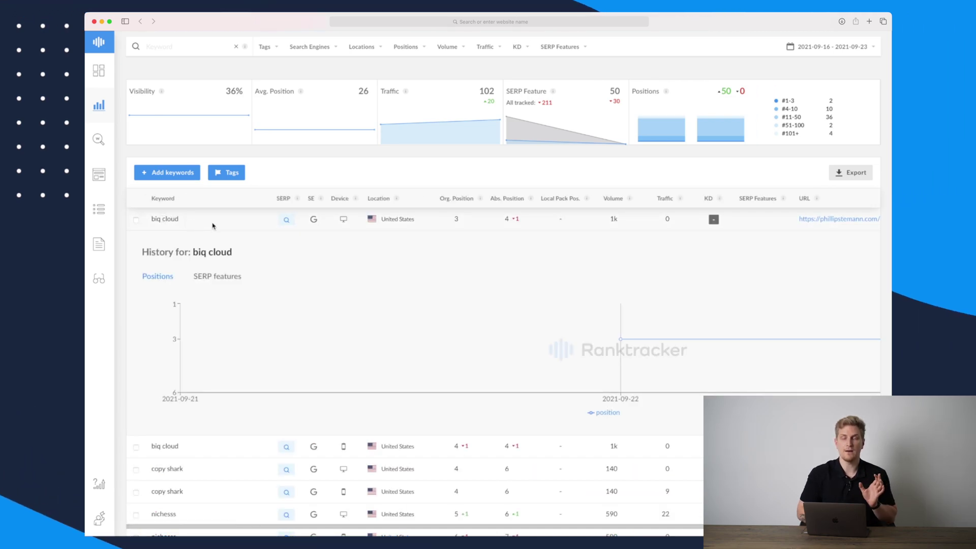
View the domain's competitor comparison and examine the keyword positions against alextucker.ca and businessolution.org.
{"action": "scroll", "coordinate": [213, 225], "scroll_direction": "up", "scroll_amount": 2}
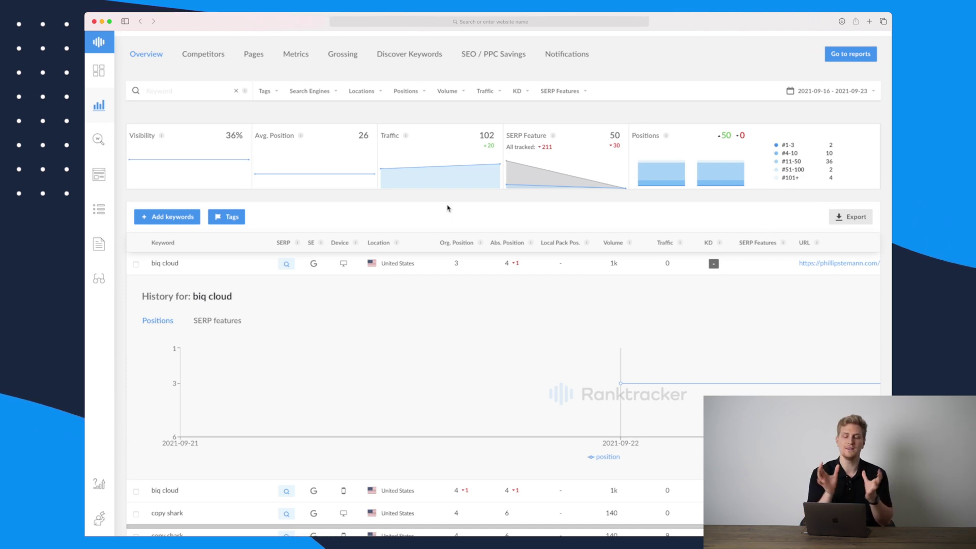
{"action": "scroll", "coordinate": [285, 163], "scroll_direction": "up", "scroll_amount": 3}
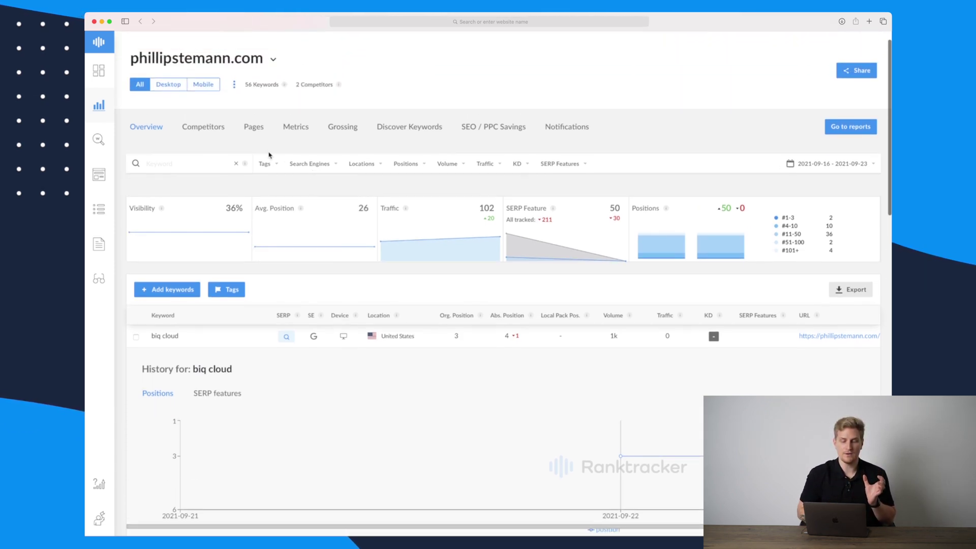
{"action": "left_click", "coordinate": [198, 131]}
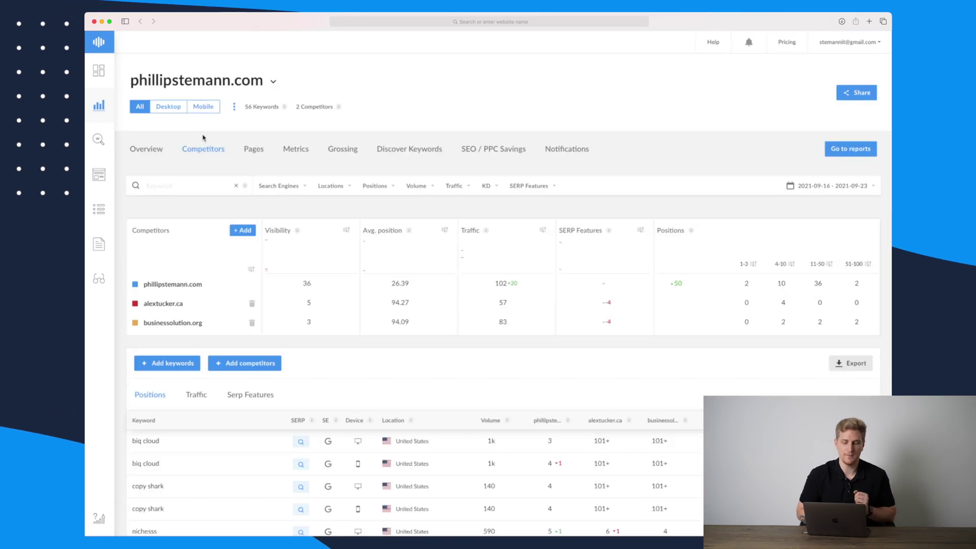
{"action": "scroll", "coordinate": [203, 137], "scroll_direction": "down", "scroll_amount": 2}
{"action": "scroll", "coordinate": [202, 137], "scroll_direction": "down", "scroll_amount": 2}
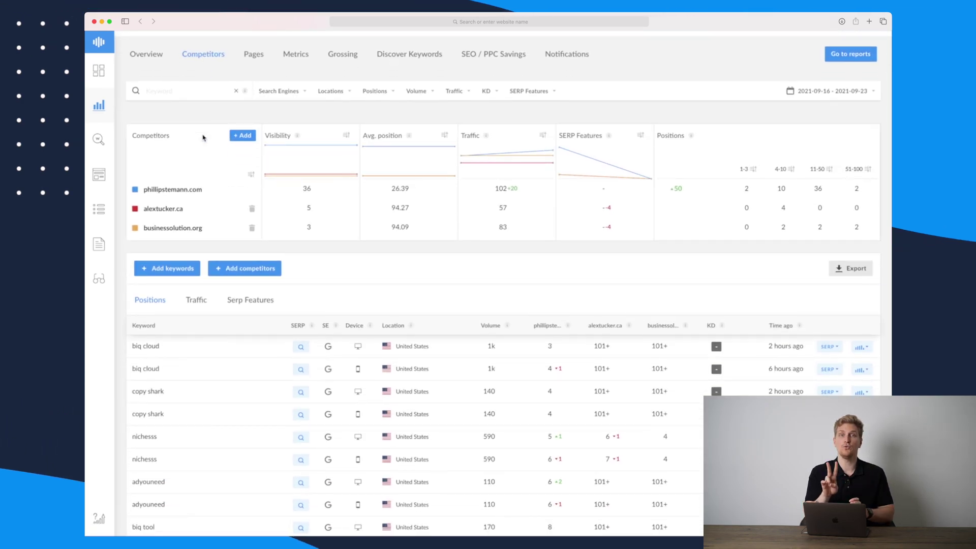
{"action": "scroll", "coordinate": [203, 137], "scroll_direction": "down", "scroll_amount": 5}
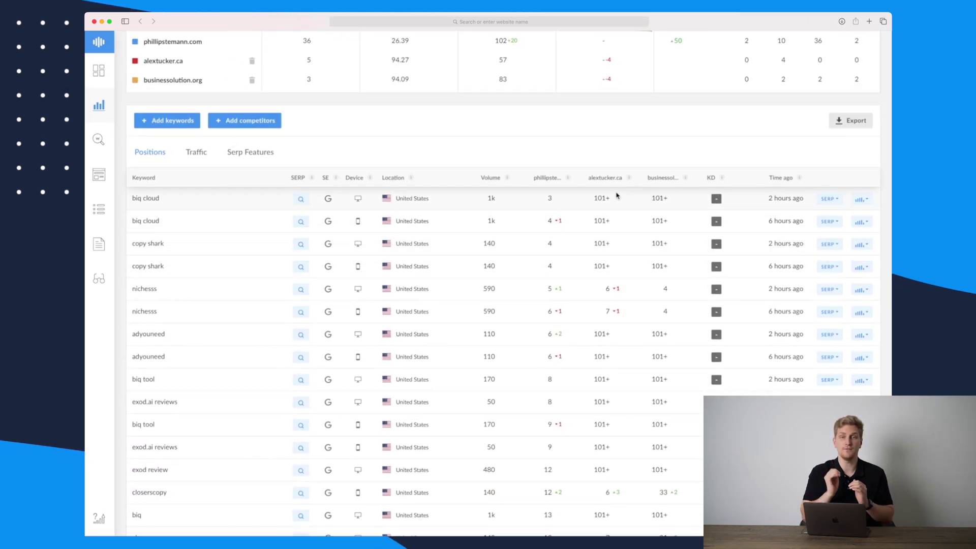
{"action": "scroll", "coordinate": [617, 196], "scroll_direction": "down", "scroll_amount": 2}
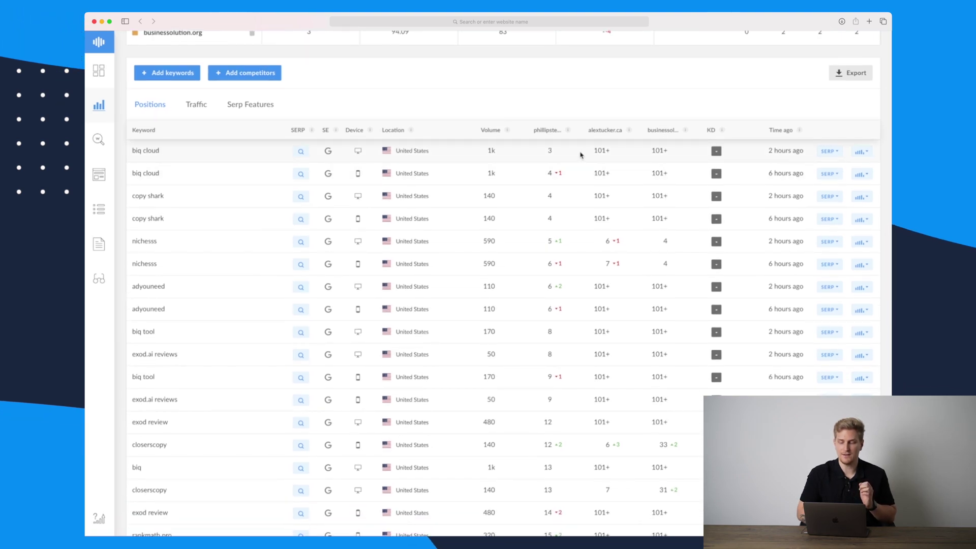
{"action": "scroll", "coordinate": [592, 258], "scroll_direction": "down", "scroll_amount": 3}
{"action": "scroll", "coordinate": [592, 258], "scroll_direction": "down", "scroll_amount": 3}
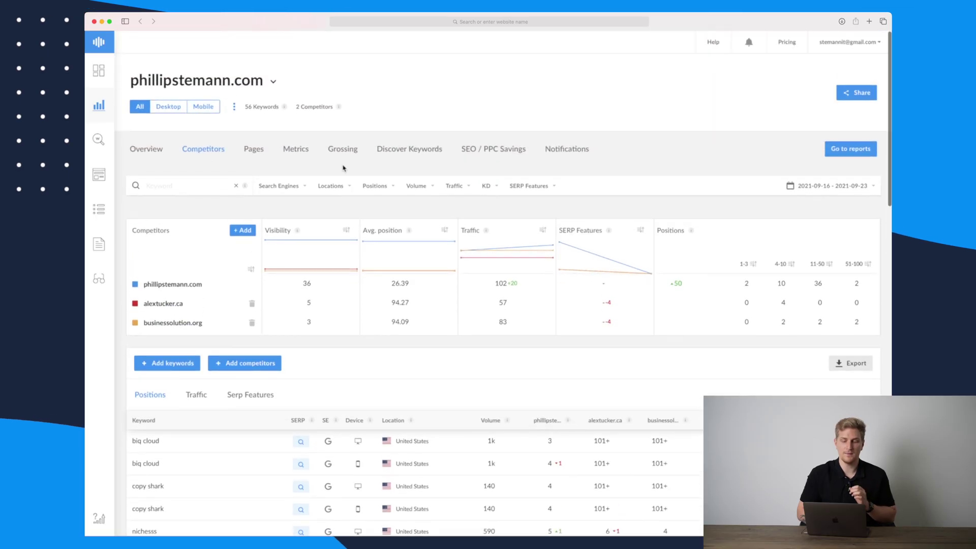
Review the domain's ranking pages with their top keywords, and bring up its Discover Keywords list.
{"action": "left_click", "coordinate": [252, 149]}
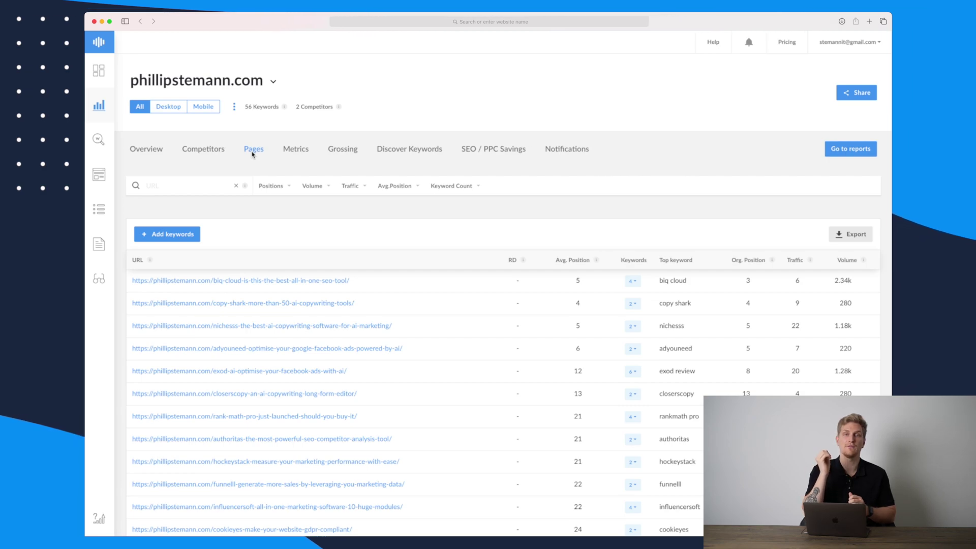
{"action": "scroll", "coordinate": [253, 153], "scroll_direction": "down", "scroll_amount": 3}
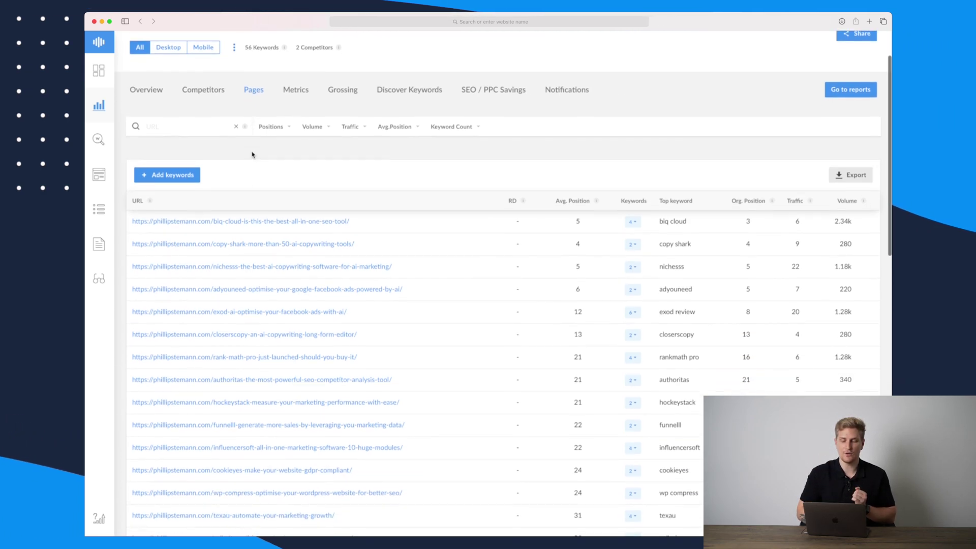
{"action": "scroll", "coordinate": [257, 218], "scroll_direction": "down", "scroll_amount": 3}
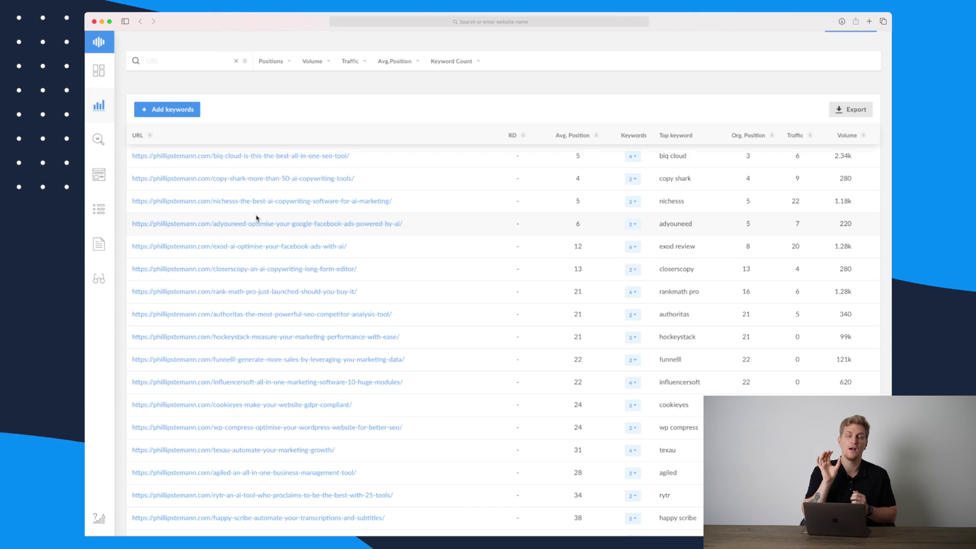
{"action": "scroll", "coordinate": [302, 154], "scroll_direction": "up", "scroll_amount": 6}
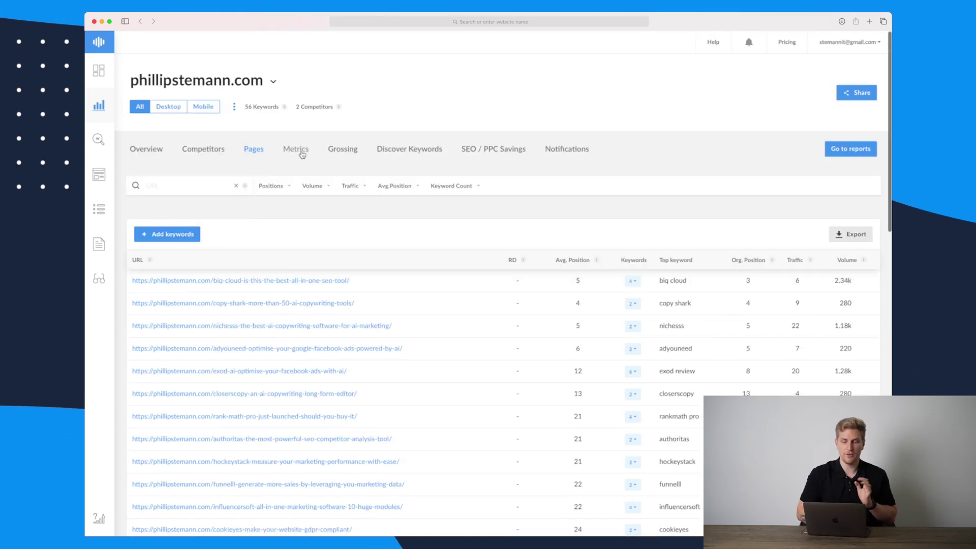
{"action": "left_click", "coordinate": [412, 149]}
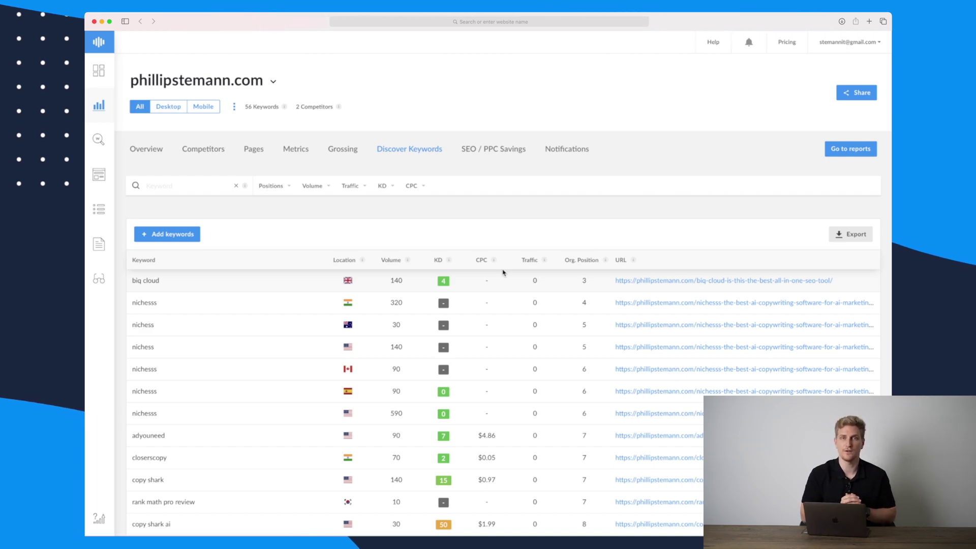
Search the Keyword finder for suggestions on "wordpress staging" and look through the resulting keyword list.
{"action": "left_click", "coordinate": [99, 139]}
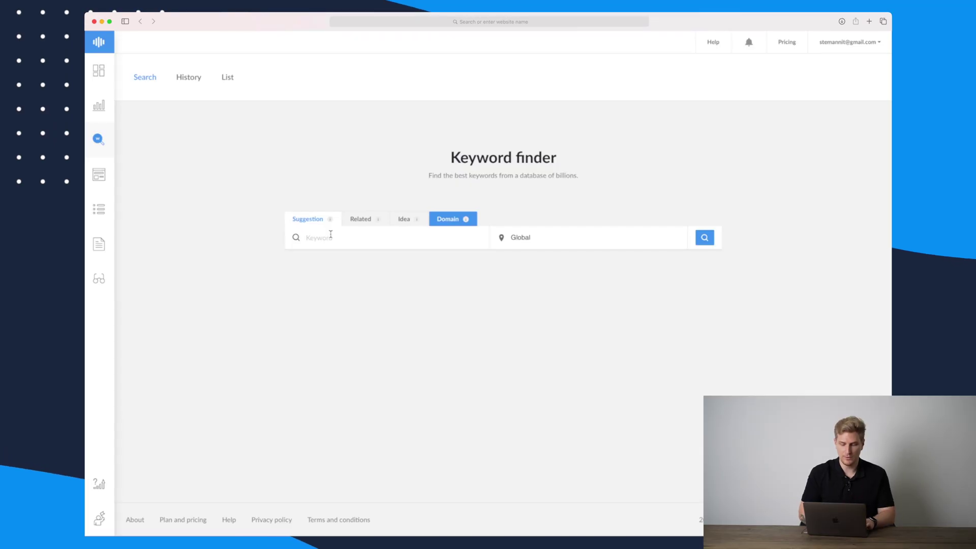
{"action": "left_click", "coordinate": [330, 238]}
{"action": "type", "text": "wordpr"}
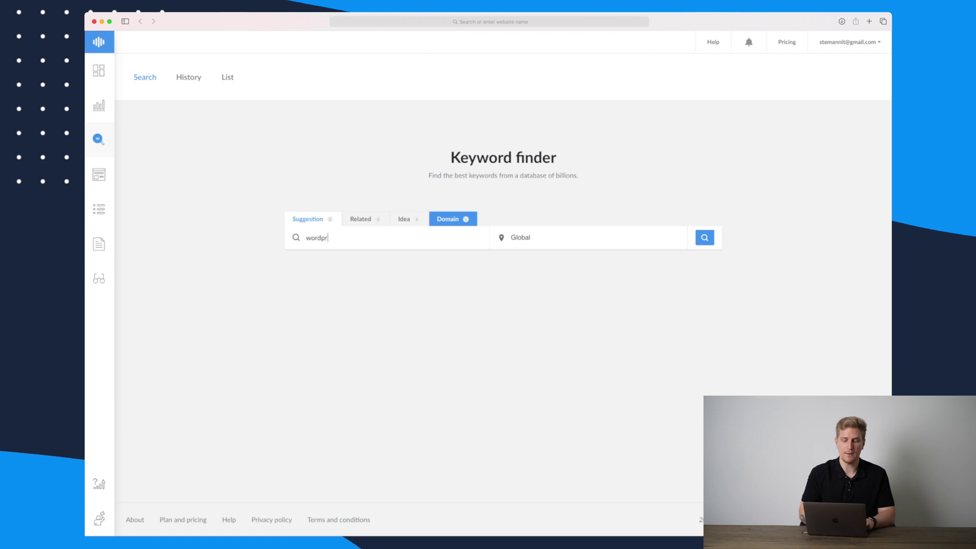
{"action": "type", "text": "ess staging"}
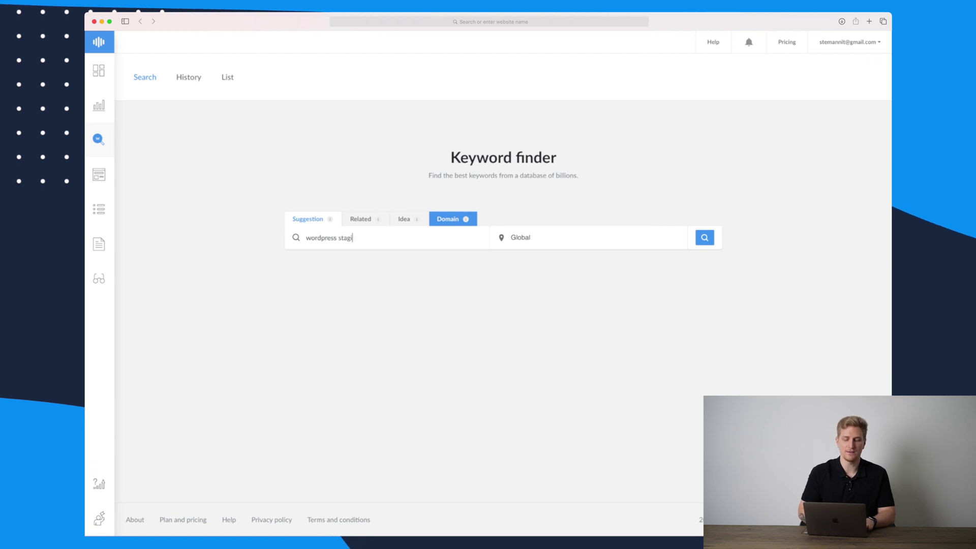
{"action": "key", "text": "Return"}
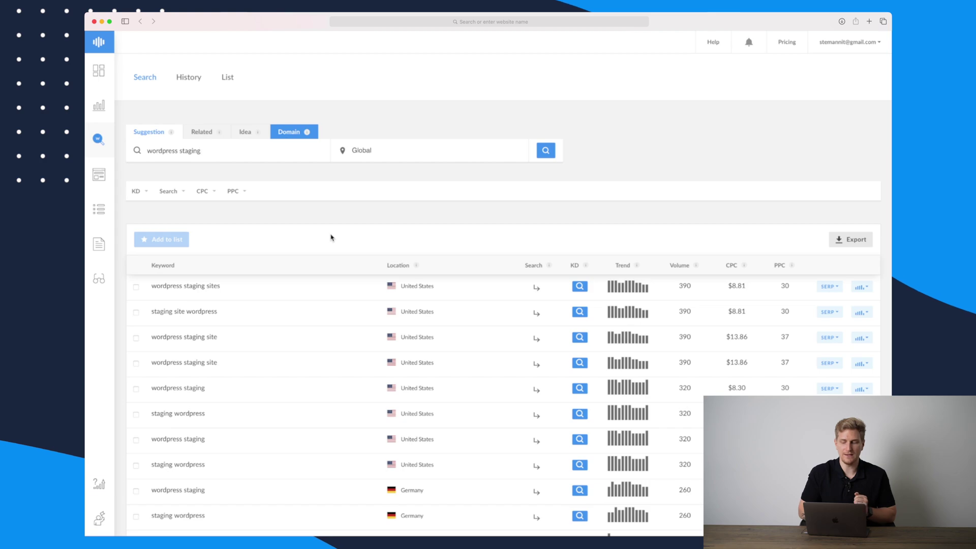
{"action": "scroll", "coordinate": [330, 237], "scroll_direction": "down", "scroll_amount": 10}
{"action": "scroll", "coordinate": [331, 237], "scroll_direction": "up", "scroll_amount": 5}
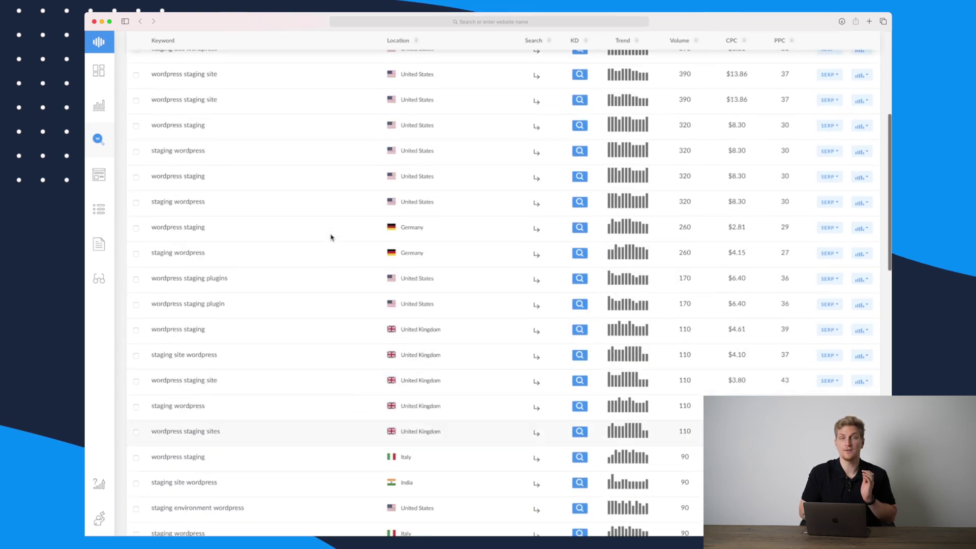
Look up the keyword difficulty of the United States keywords "wordpress staging sites" and "wordpress staging" with a volume of 320.
{"action": "scroll", "coordinate": [330, 237], "scroll_direction": "up", "scroll_amount": 5}
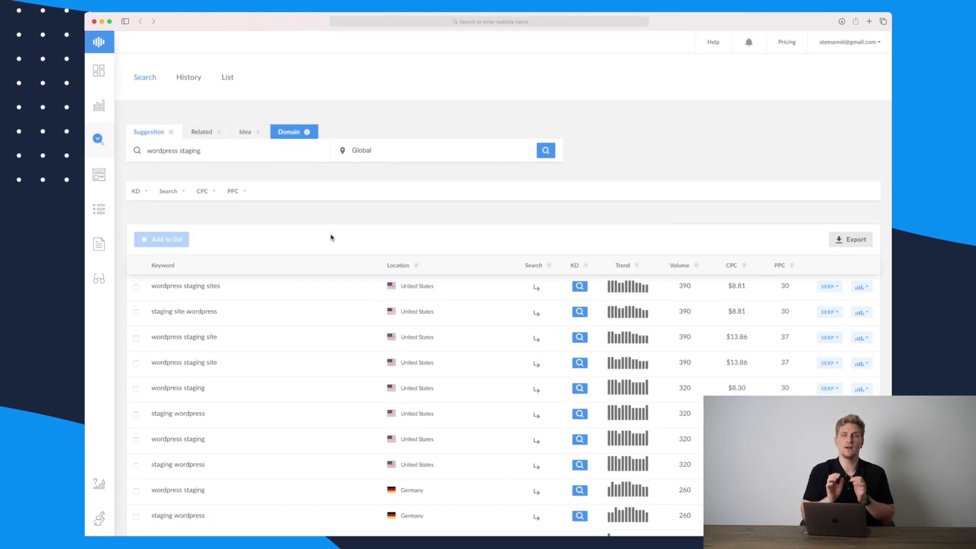
{"action": "scroll", "coordinate": [330, 238], "scroll_direction": "down", "scroll_amount": 2}
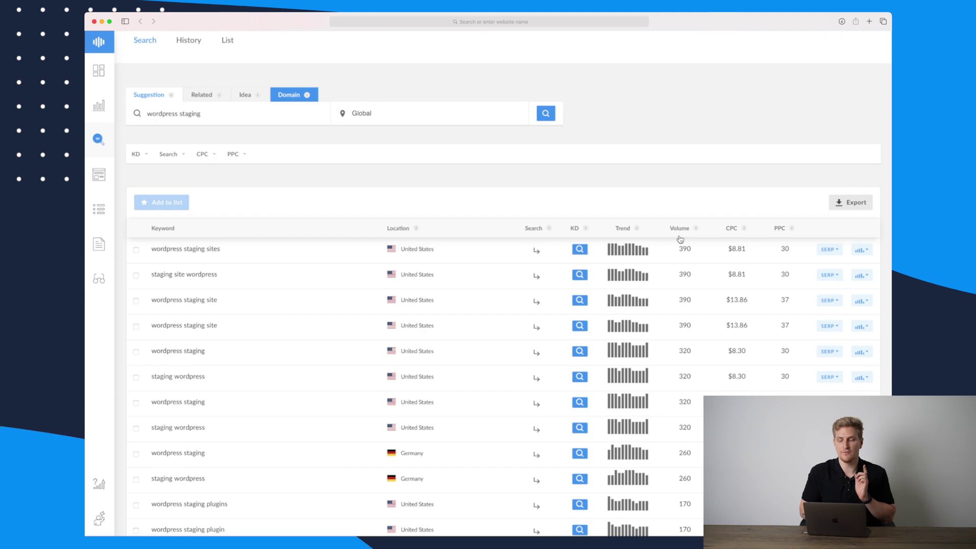
{"action": "mouse_move", "coordinate": [694, 230]}
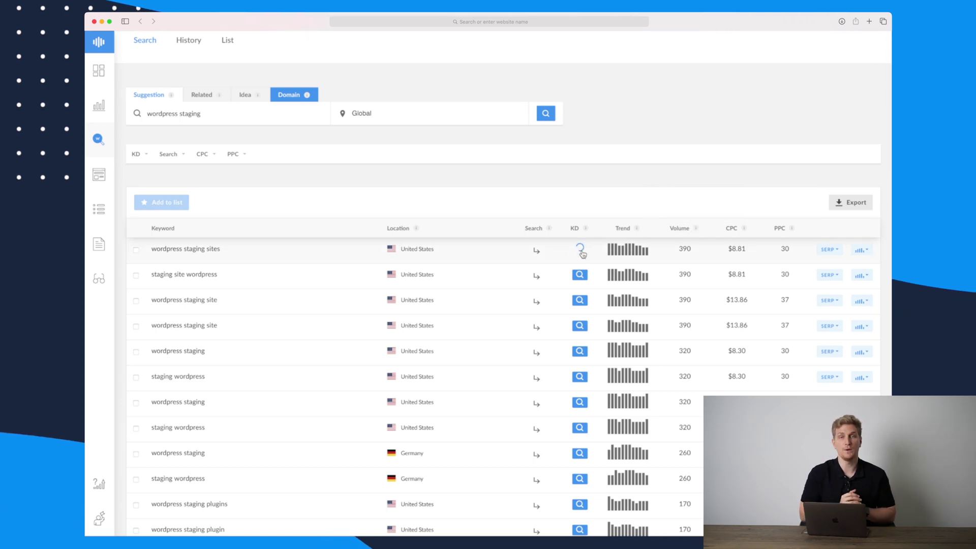
{"action": "mouse_move", "coordinate": [587, 235]}
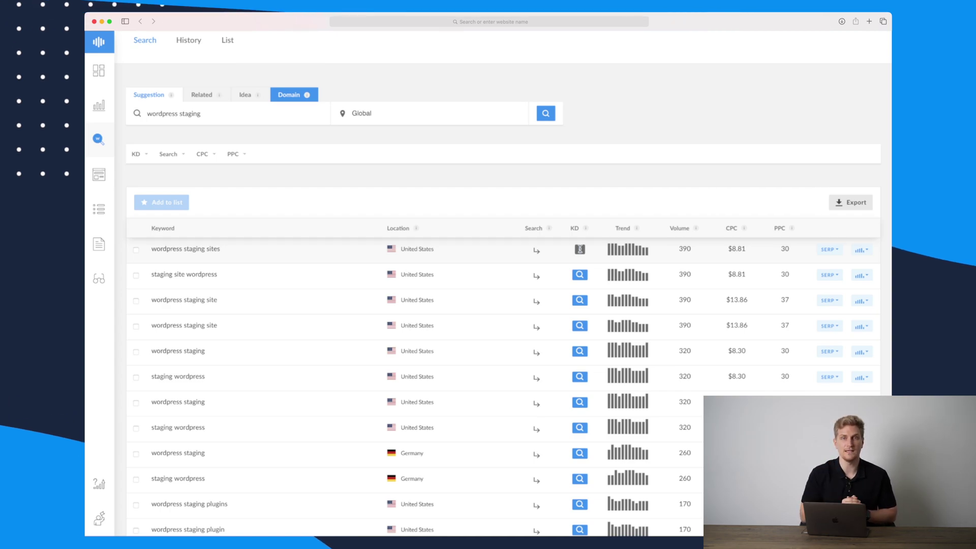
{"action": "scroll", "coordinate": [582, 284], "scroll_direction": "down", "scroll_amount": 2}
{"action": "left_click", "coordinate": [583, 299]}
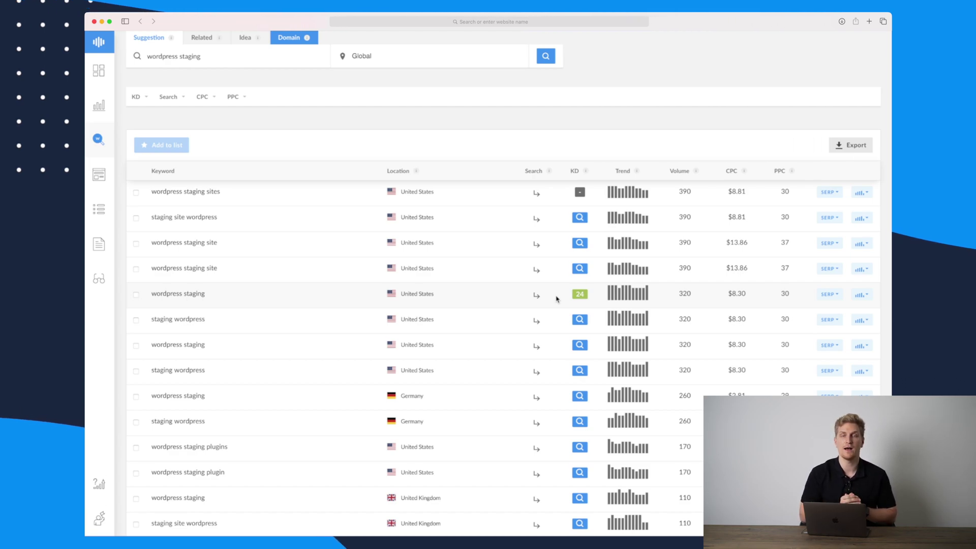
Run a SERP Checker search for "wordpress staging" in United States on Desktop and look through the ranking results.
{"action": "left_click", "coordinate": [99, 176]}
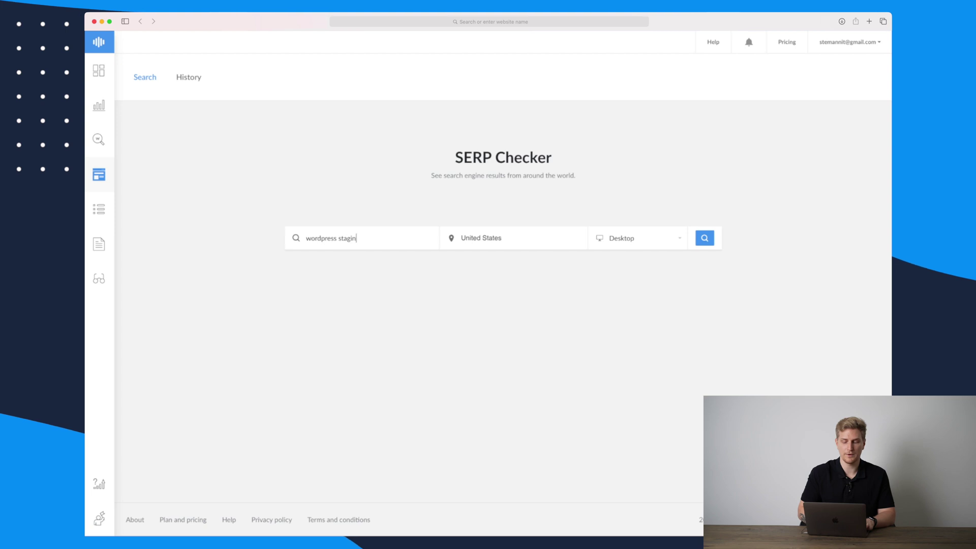
{"action": "key", "text": "Return"}
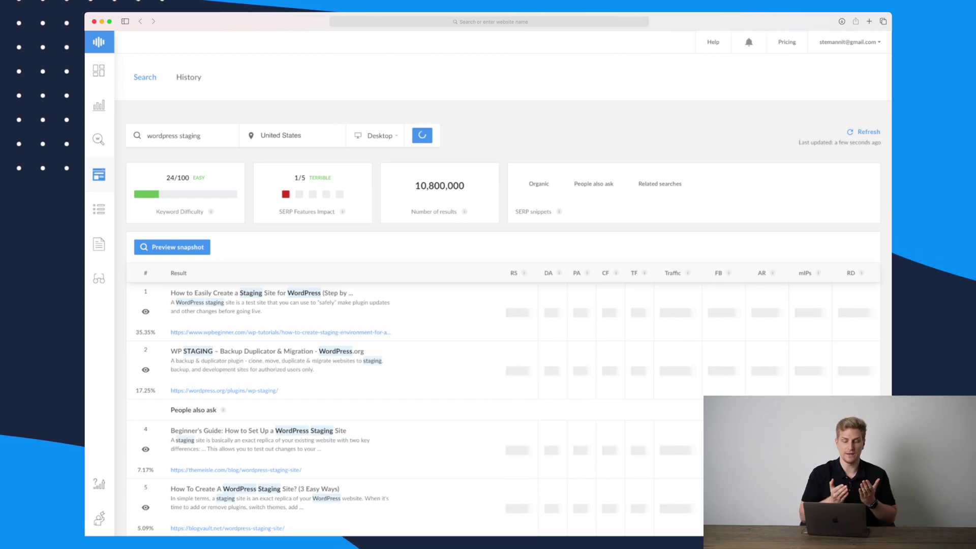
{"action": "scroll", "coordinate": [381, 239], "scroll_direction": "down", "scroll_amount": 10}
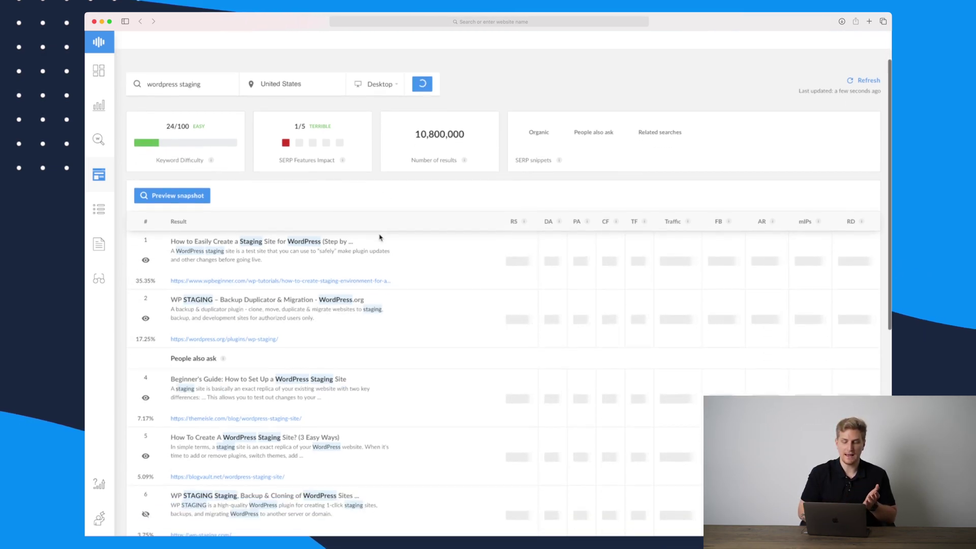
{"action": "scroll", "coordinate": [380, 238], "scroll_direction": "up", "scroll_amount": 10}
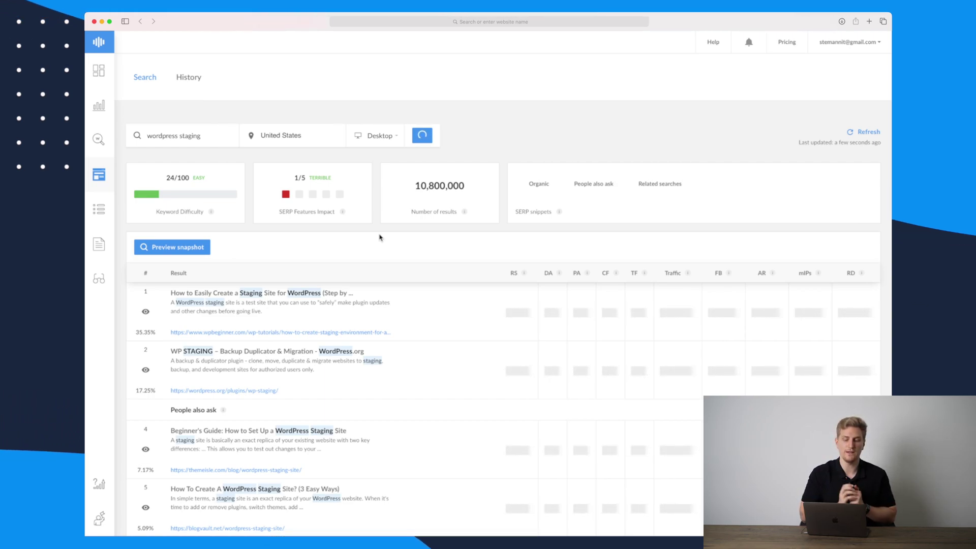
{"action": "mouse_move", "coordinate": [343, 212]}
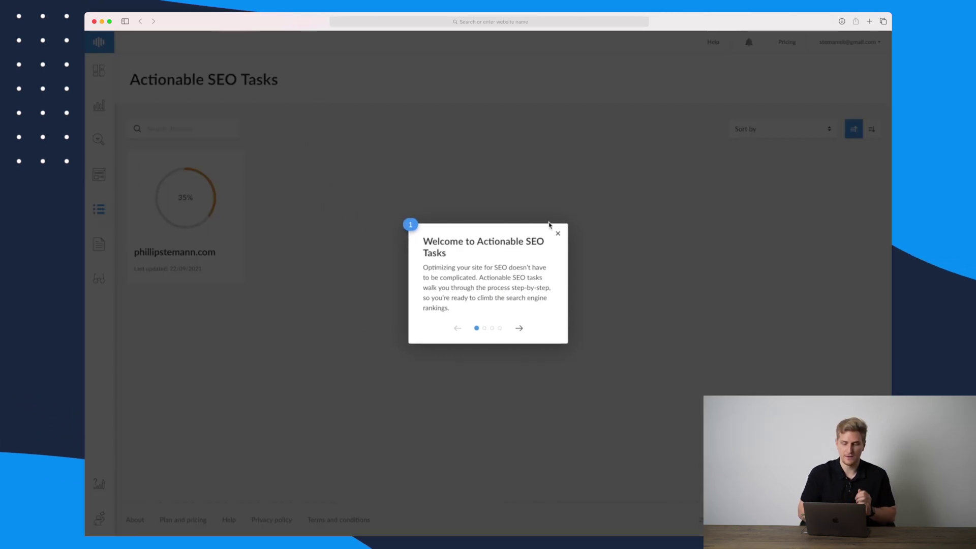
Dismiss the Actionable SEO Tasks welcome tour and review the tracked domain's SEO checklist down to On-Page SEO Optimization.
{"action": "left_click", "coordinate": [557, 234]}
{"action": "left_click", "coordinate": [212, 231]}
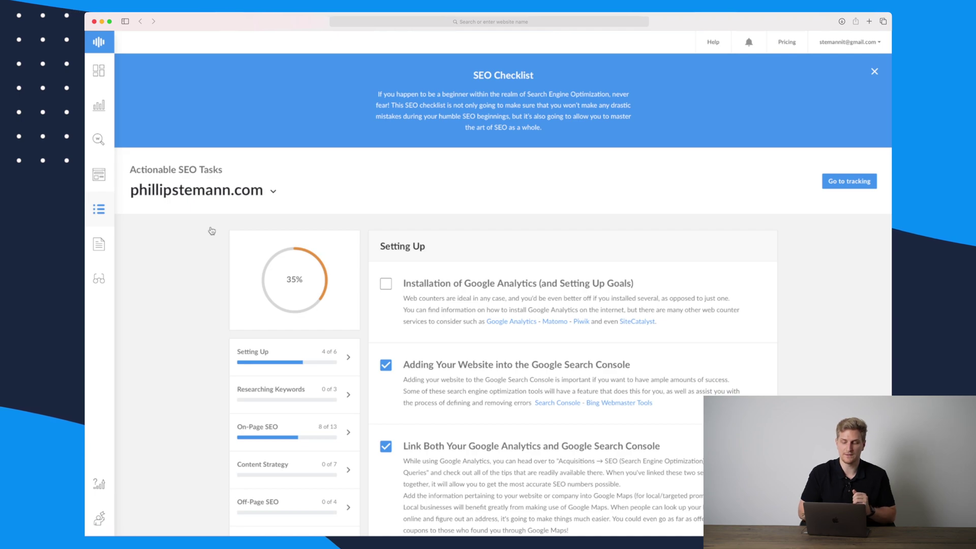
{"action": "scroll", "coordinate": [212, 231], "scroll_direction": "down", "scroll_amount": 5}
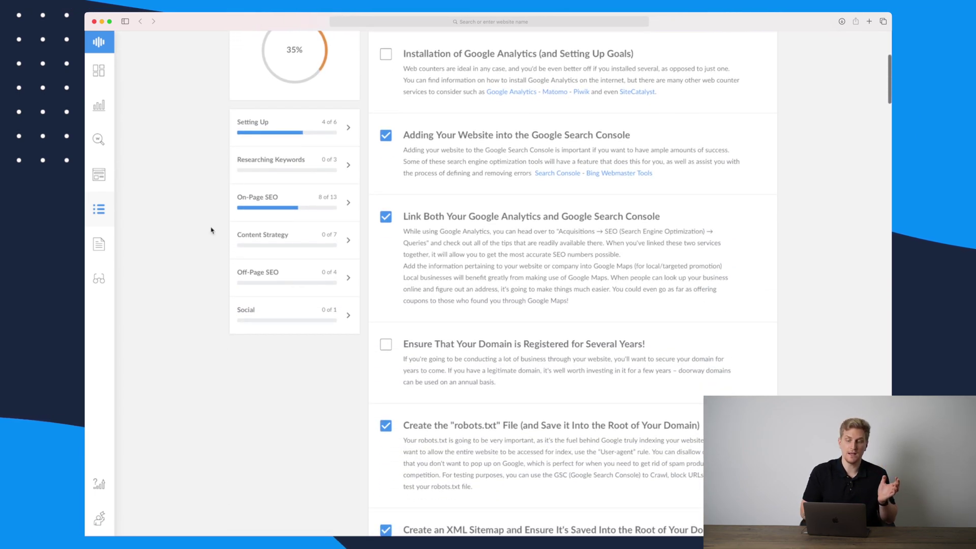
{"action": "scroll", "coordinate": [212, 231], "scroll_direction": "down", "scroll_amount": 2}
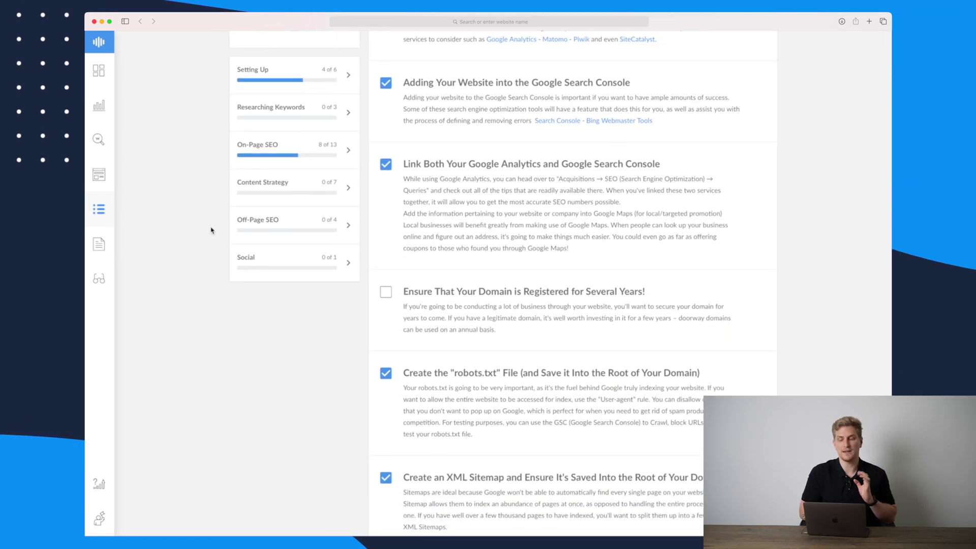
{"action": "scroll", "coordinate": [211, 231], "scroll_direction": "down", "scroll_amount": 4}
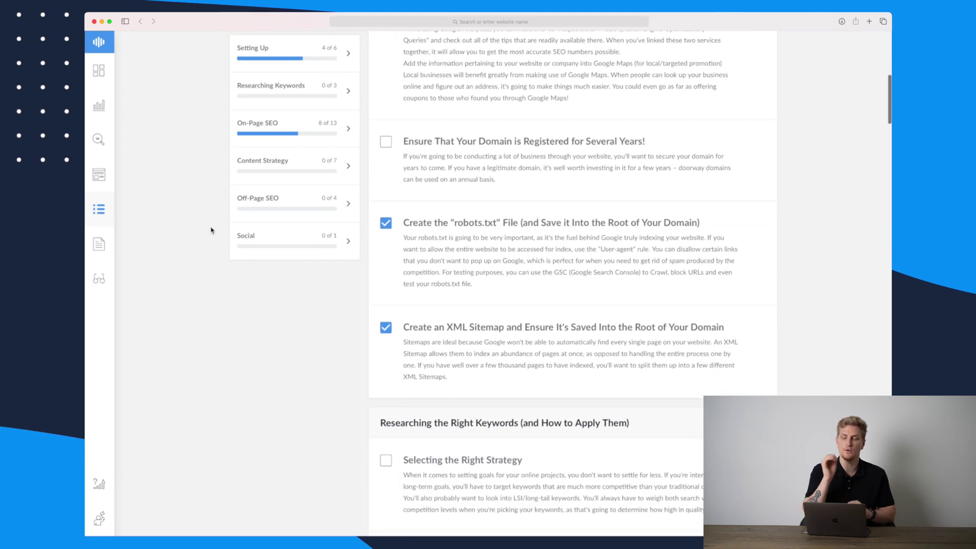
{"action": "scroll", "coordinate": [212, 231], "scroll_direction": "down", "scroll_amount": 7}
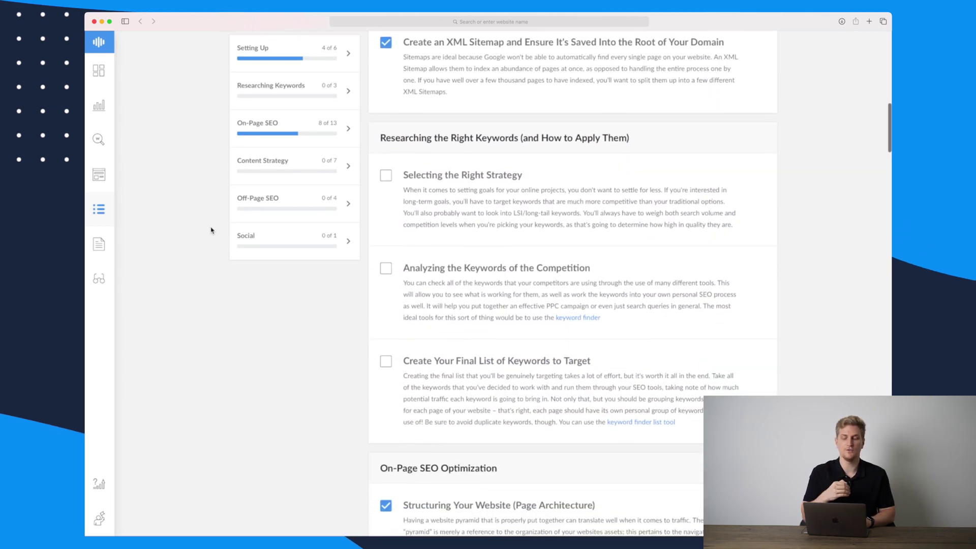
{"action": "scroll", "coordinate": [212, 231], "scroll_direction": "down", "scroll_amount": 2}
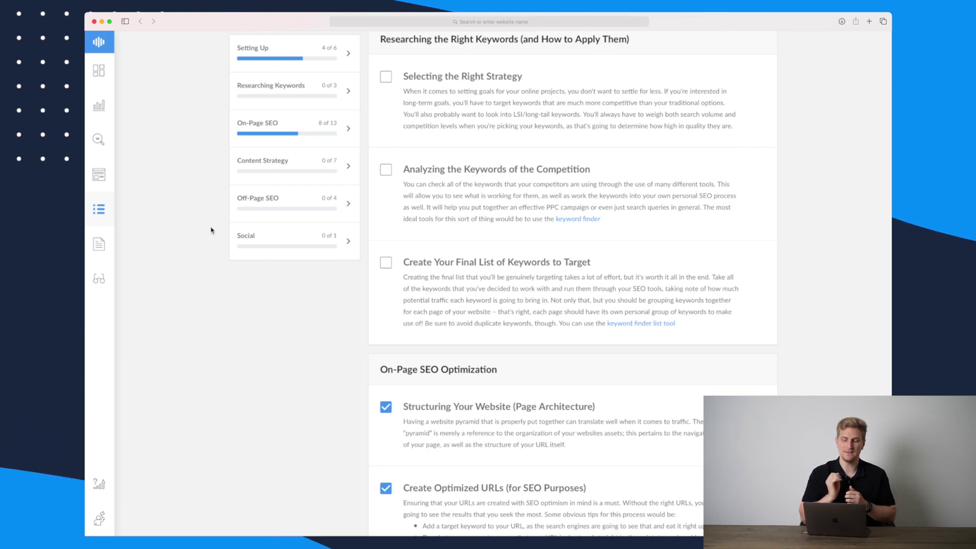
Mark the Setting Up task "Ensure That Your Domain is Registered for Several Years!" as completed.
{"action": "scroll", "coordinate": [211, 231], "scroll_direction": "up", "scroll_amount": 12}
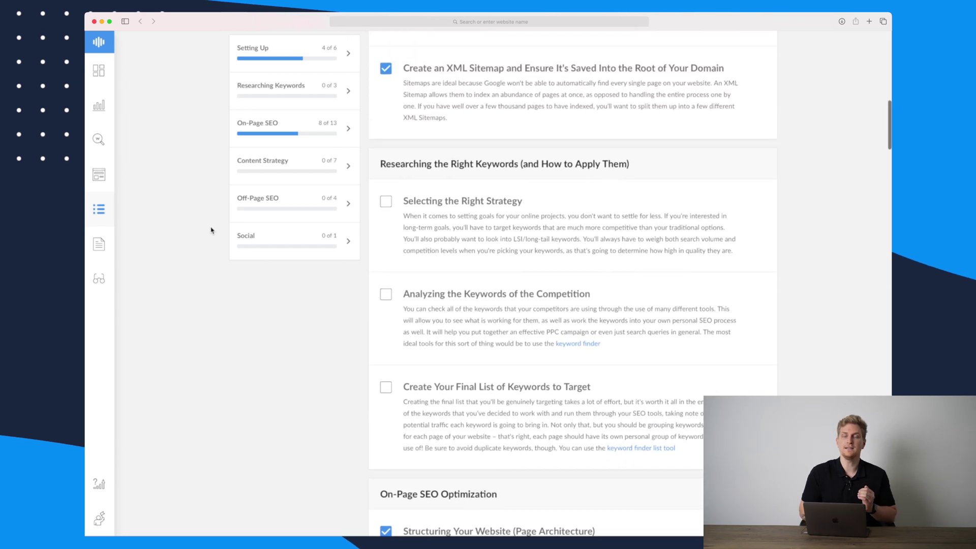
{"action": "scroll", "coordinate": [212, 230], "scroll_direction": "up", "scroll_amount": 1}
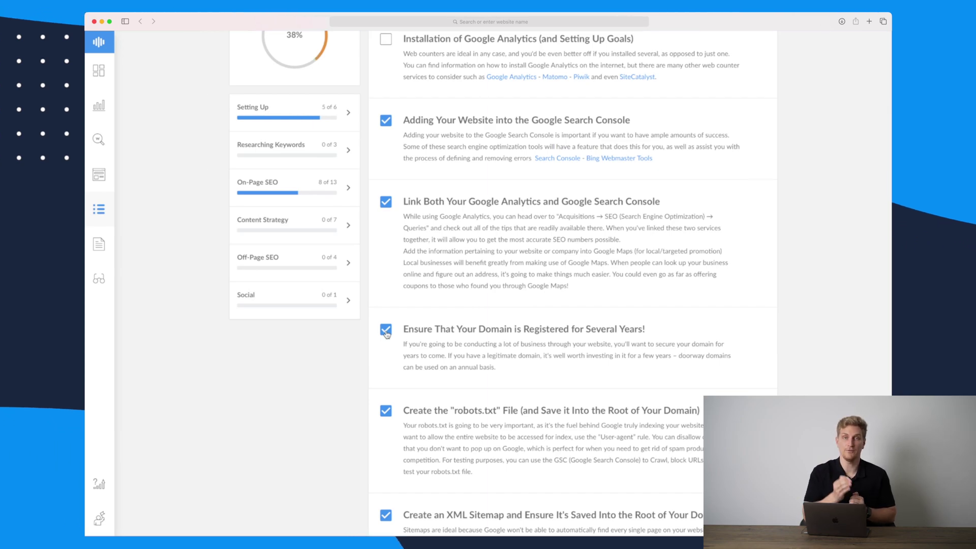
{"action": "scroll", "coordinate": [386, 334], "scroll_direction": "up", "scroll_amount": 5}
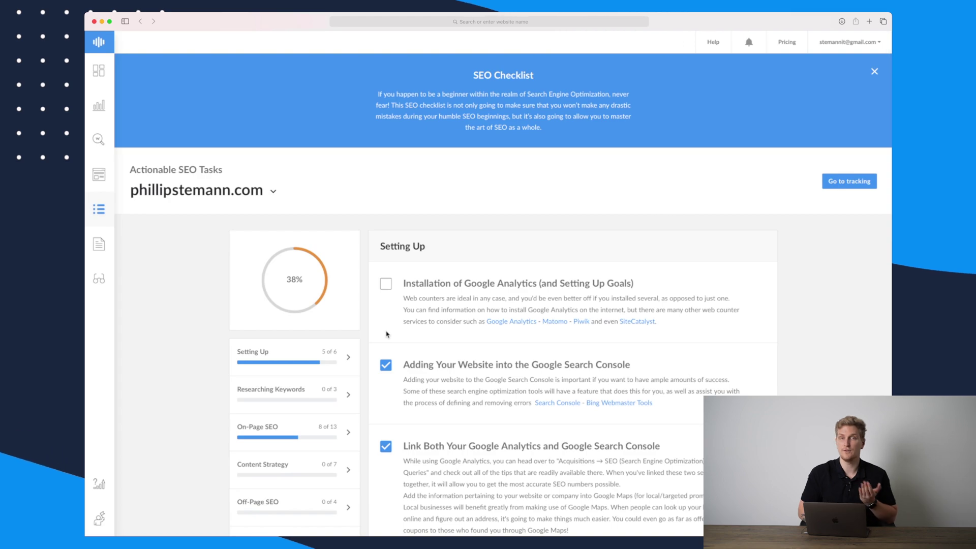
View the tracked domain's reports in Reporting and bring up the "YouTube report".
{"action": "left_click", "coordinate": [99, 248]}
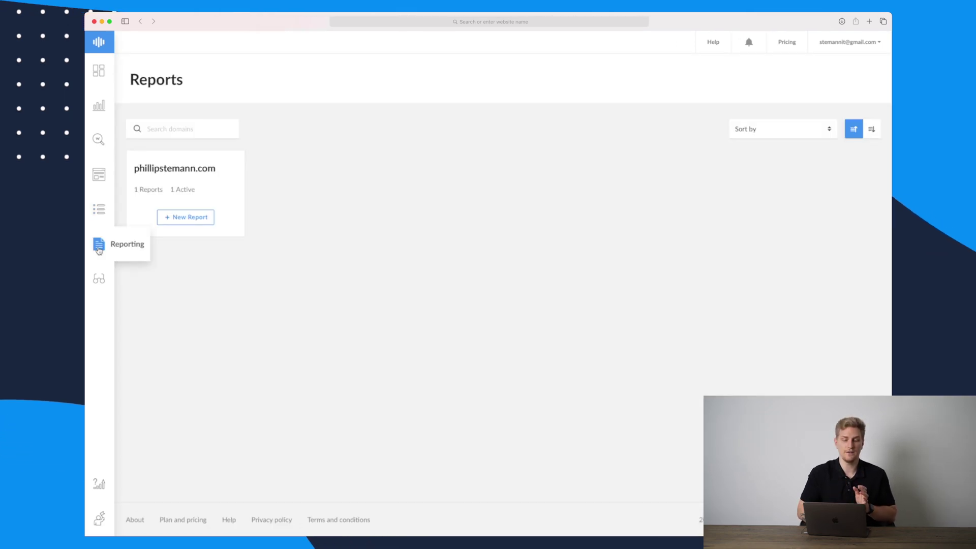
{"action": "left_click", "coordinate": [188, 187]}
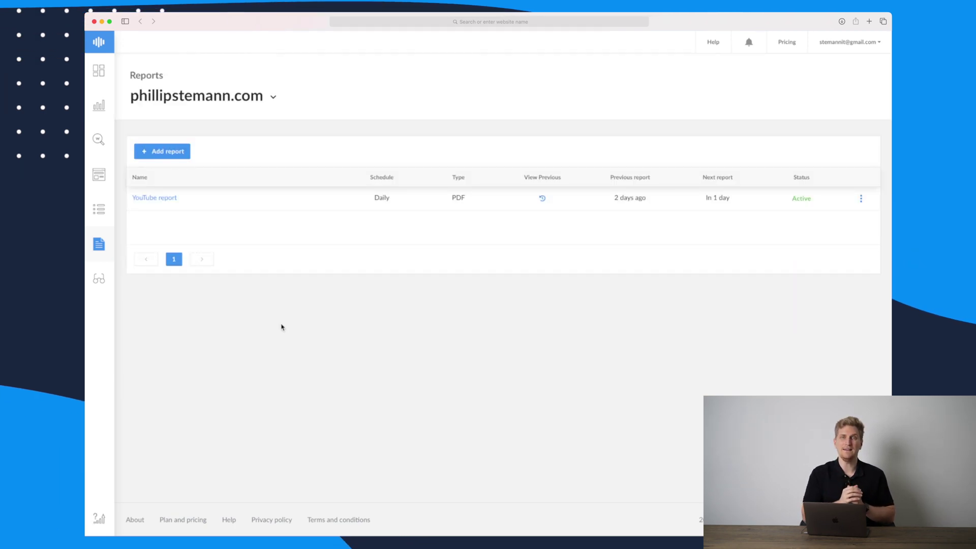
{"action": "left_click", "coordinate": [160, 198]}
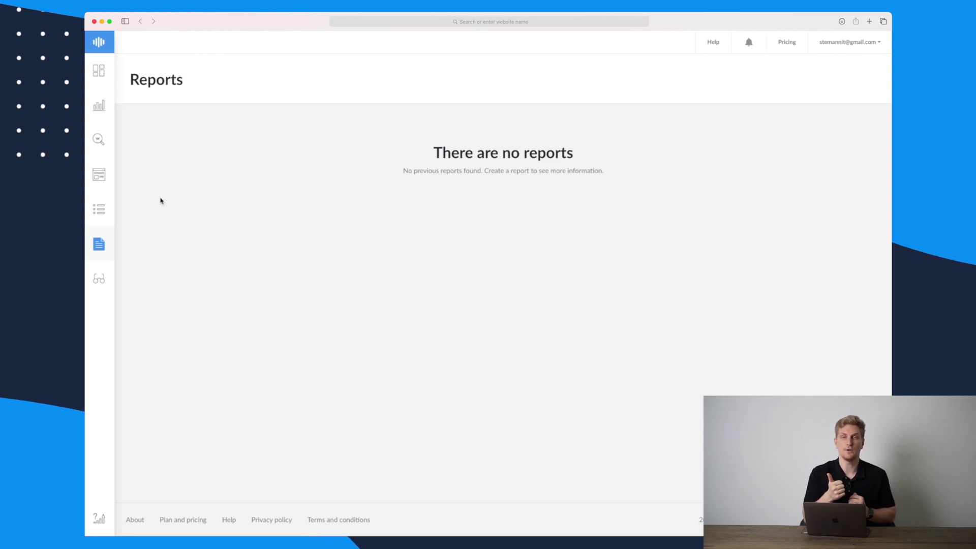
Start a new daily report for the tracked domain with the Email report type and show the sections available for it.
{"action": "left_click", "coordinate": [99, 244]}
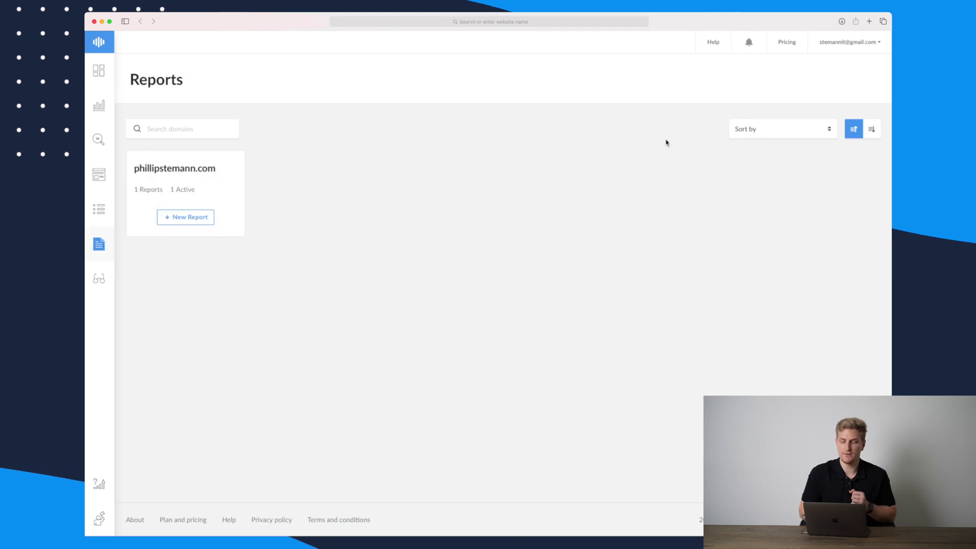
{"action": "left_click", "coordinate": [189, 191]}
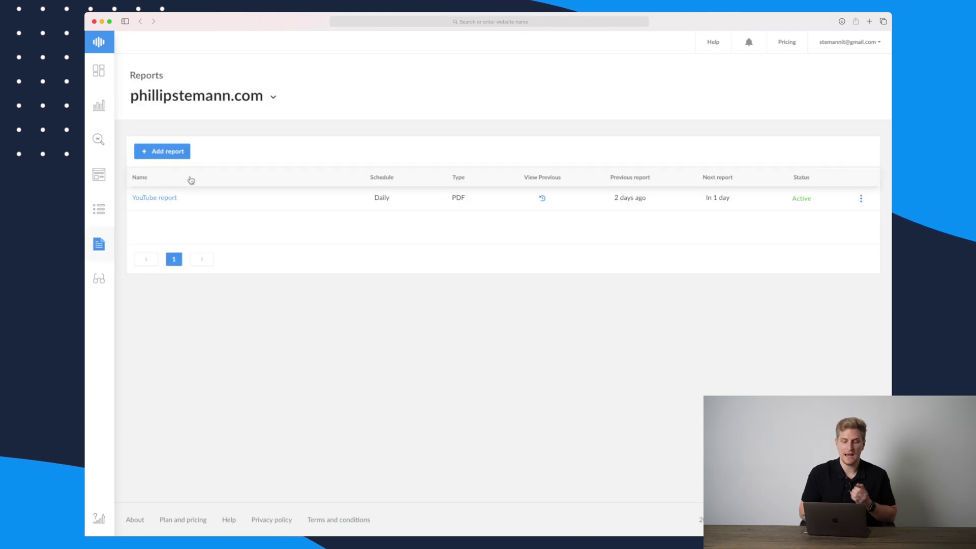
{"action": "left_click", "coordinate": [166, 156]}
{"action": "left_click", "coordinate": [199, 279]}
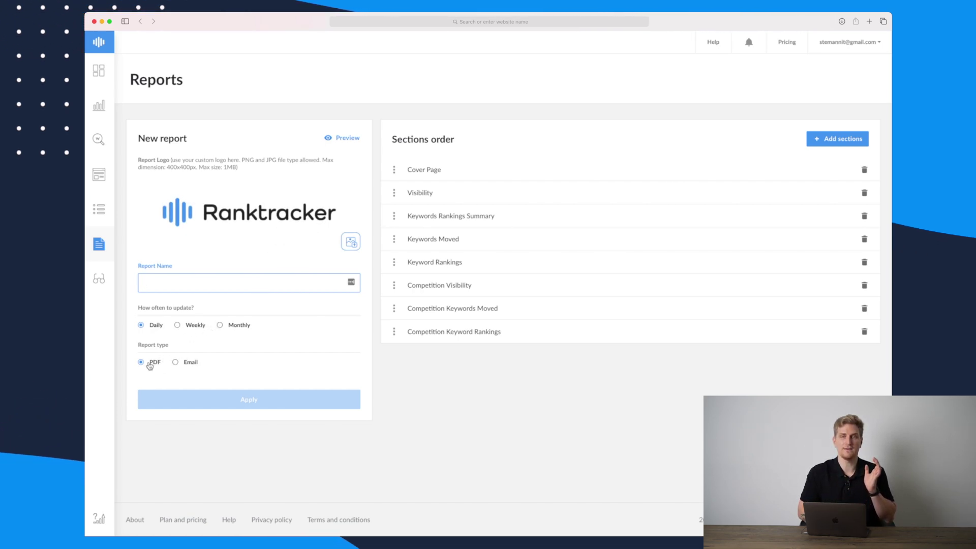
{"action": "left_click", "coordinate": [176, 362]}
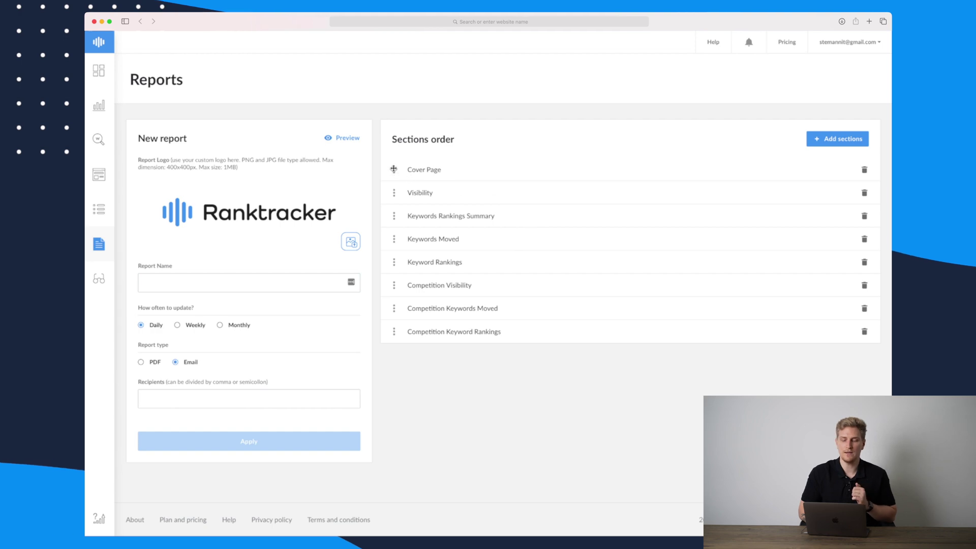
{"action": "left_click", "coordinate": [838, 137]}
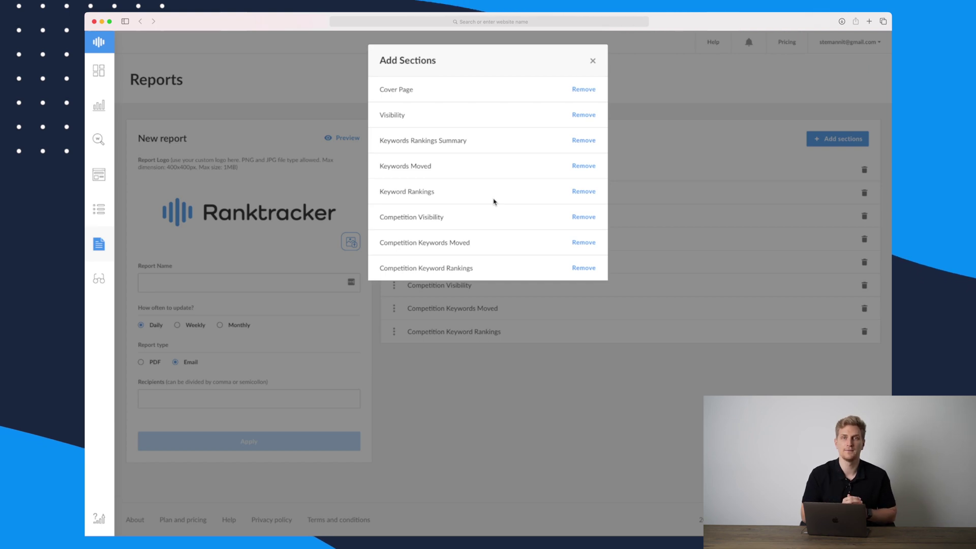
Open the tracked domain's Web Audit report and examine its checks from Overview and Health Check down to Meta Analysis.
{"action": "left_click", "coordinate": [98, 278]}
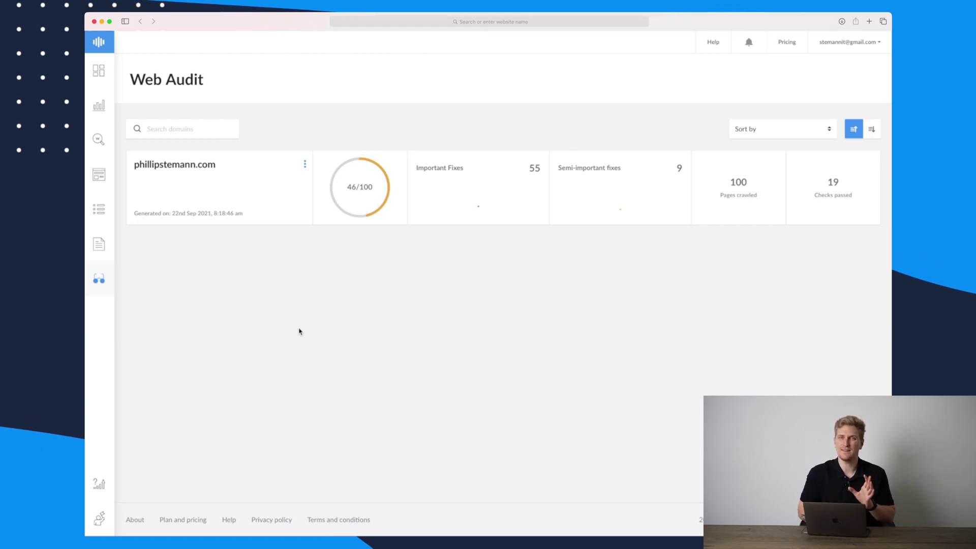
{"action": "left_click", "coordinate": [198, 165]}
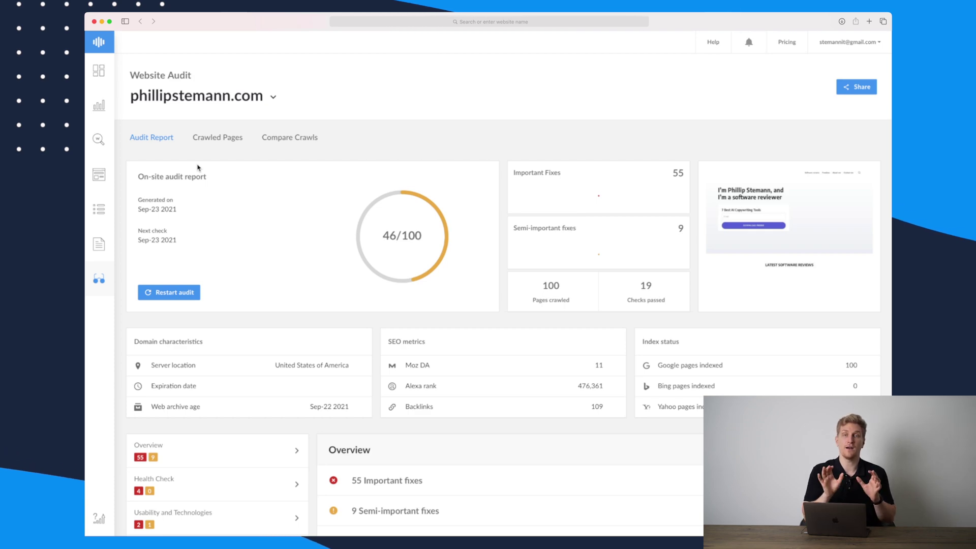
{"action": "scroll", "coordinate": [198, 167], "scroll_direction": "down", "scroll_amount": 8}
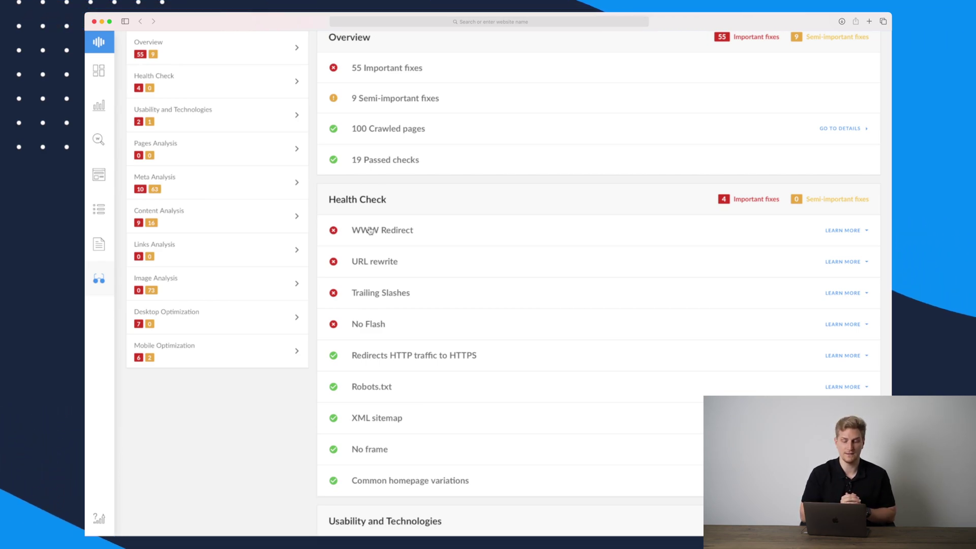
{"action": "scroll", "coordinate": [370, 232], "scroll_direction": "down", "scroll_amount": 7}
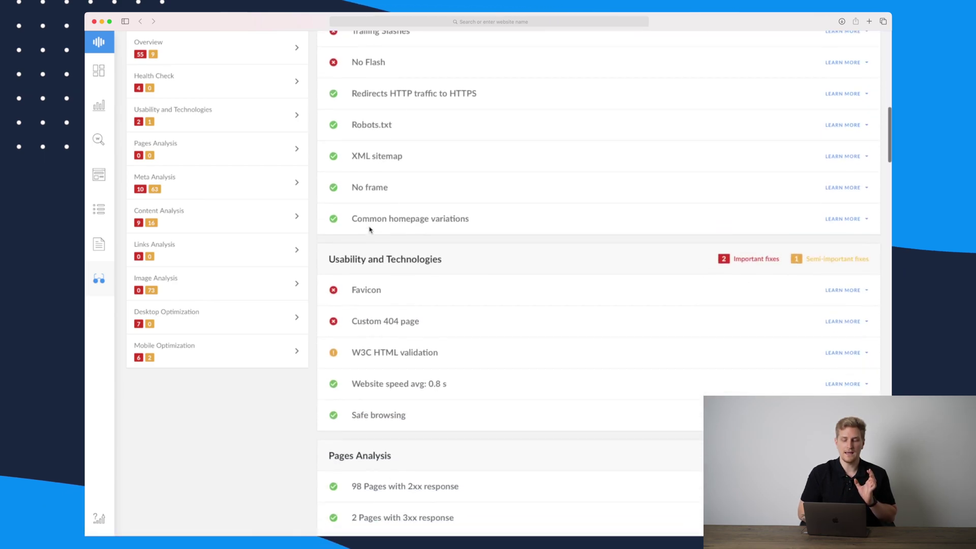
{"action": "scroll", "coordinate": [369, 229], "scroll_direction": "down", "scroll_amount": 1}
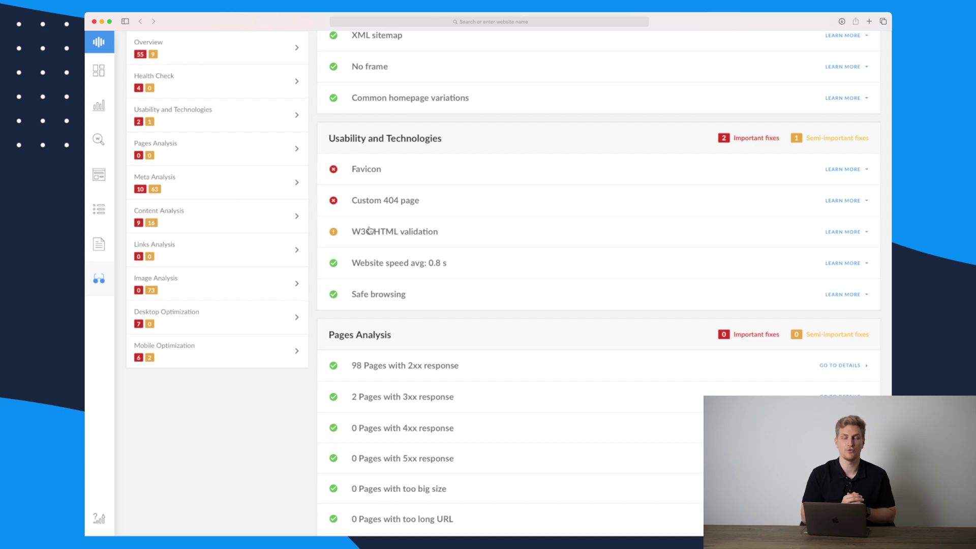
{"action": "scroll", "coordinate": [269, 405], "scroll_direction": "down", "scroll_amount": 10}
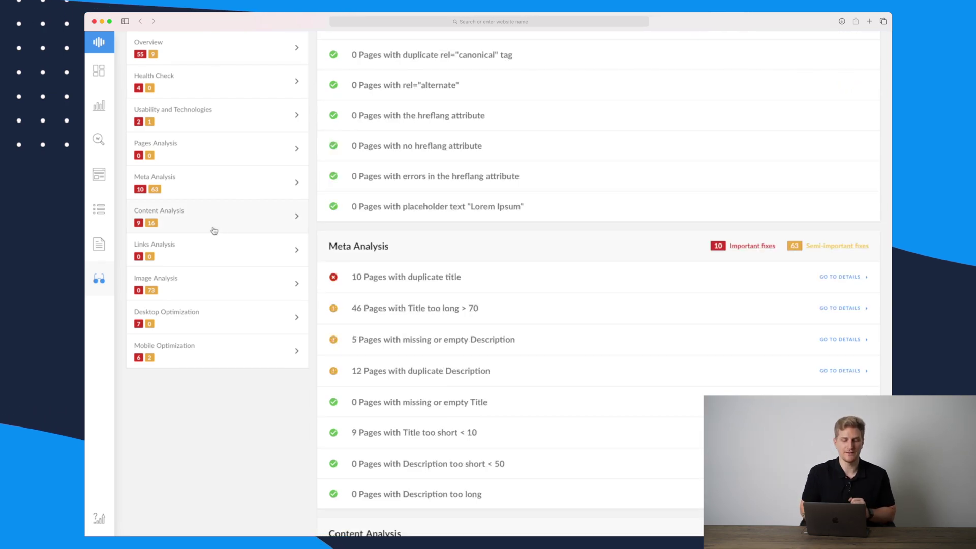
Start a new tracking in Domains, enter the same domain that is already tracked, and continue to the Keywords stage.
{"action": "left_click", "coordinate": [98, 105]}
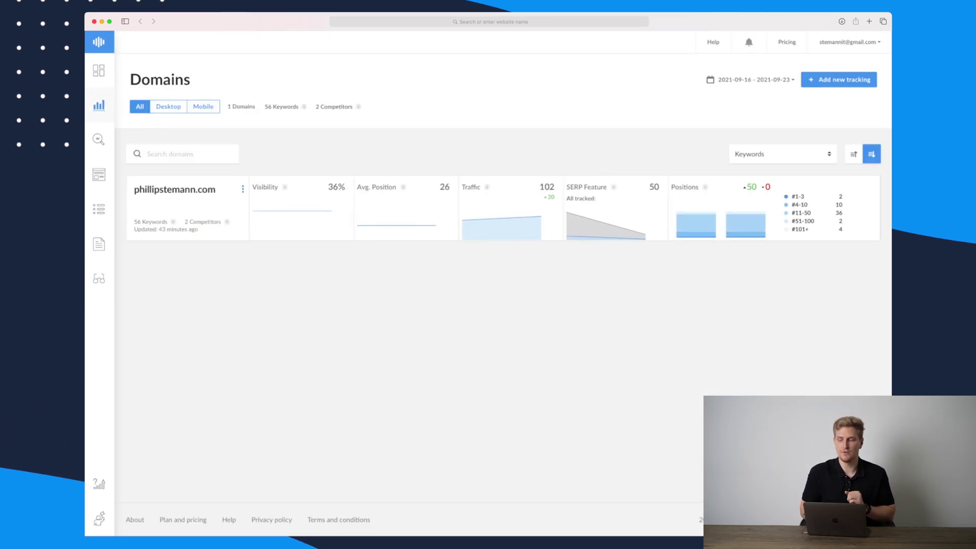
{"action": "left_click", "coordinate": [839, 80]}
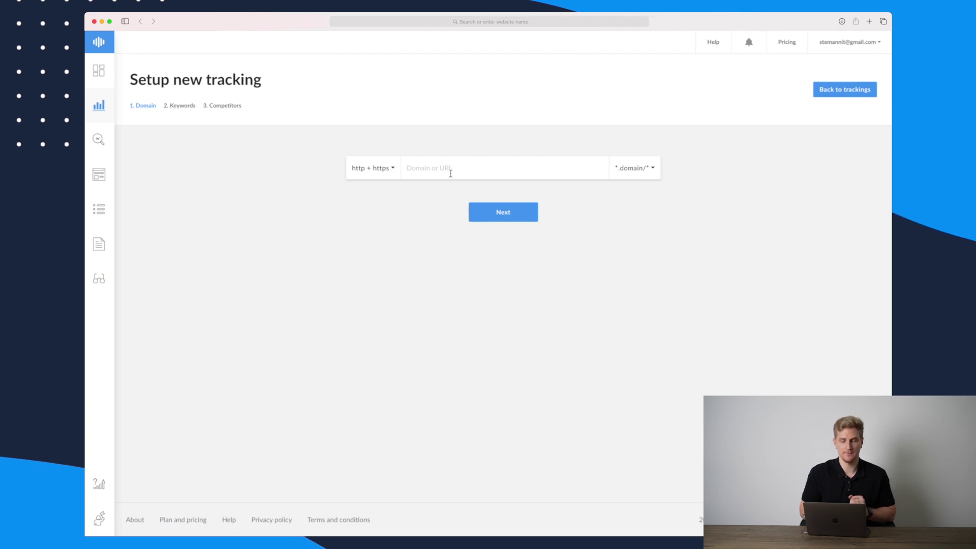
{"action": "type", "text": "phillips"}
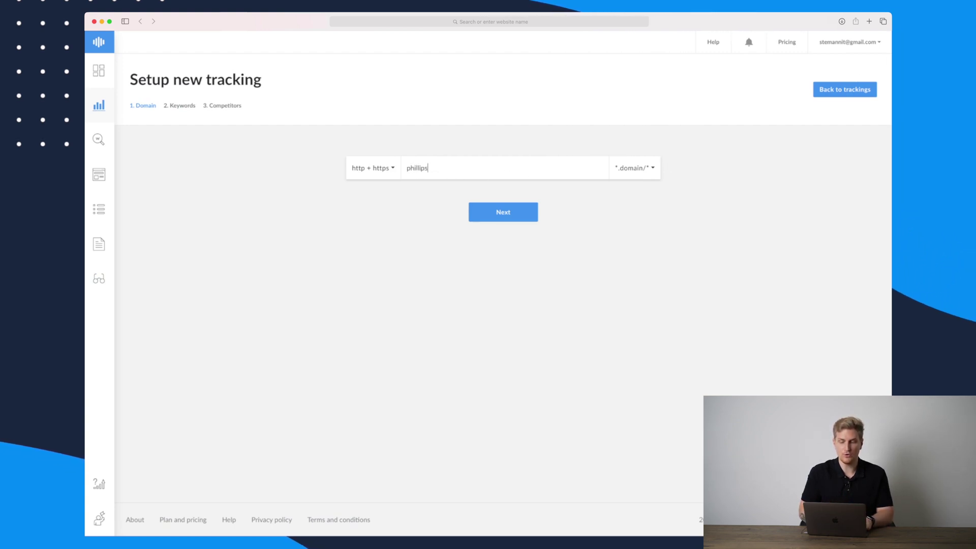
{"action": "type", "text": "temann.com"}
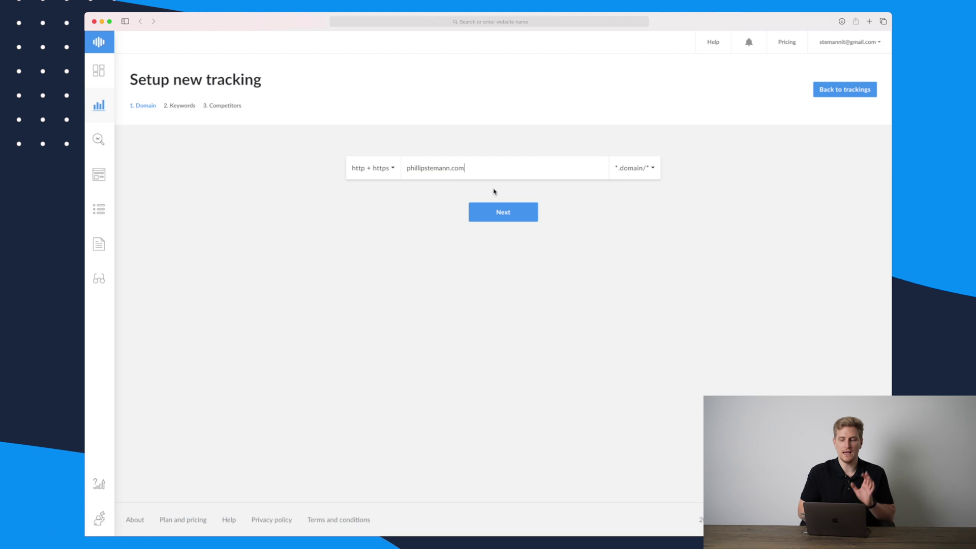
{"action": "left_click", "coordinate": [503, 212]}
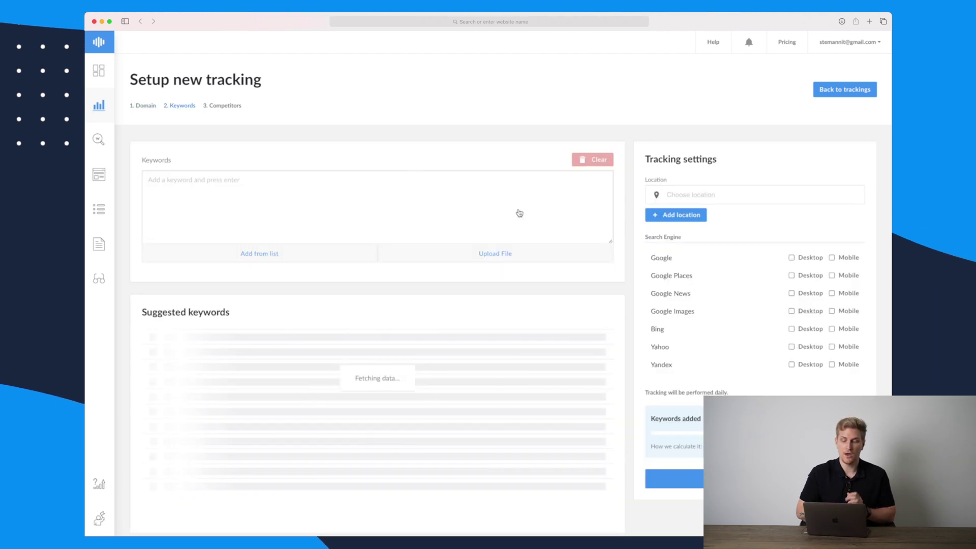
Review the suggested keywords for the domain and add "promote newsletter" to the new tracking.
{"action": "scroll", "coordinate": [519, 213], "scroll_direction": "down", "scroll_amount": 2}
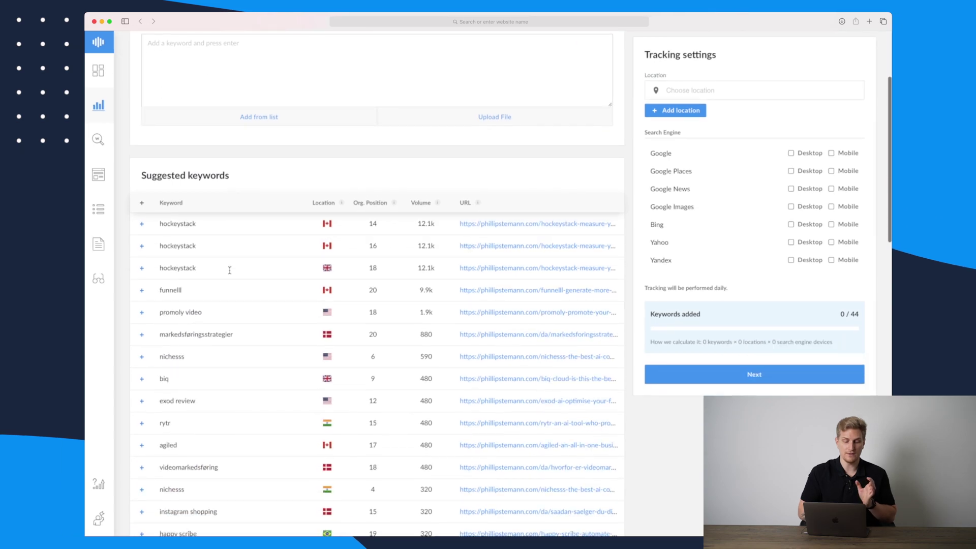
{"action": "scroll", "coordinate": [229, 270], "scroll_direction": "down", "scroll_amount": 10}
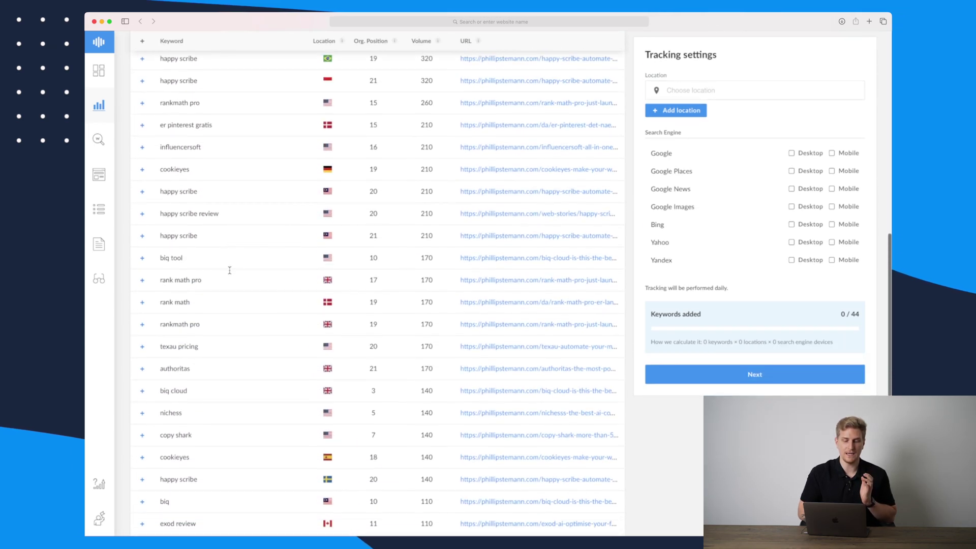
{"action": "scroll", "coordinate": [229, 269], "scroll_direction": "down", "scroll_amount": 4}
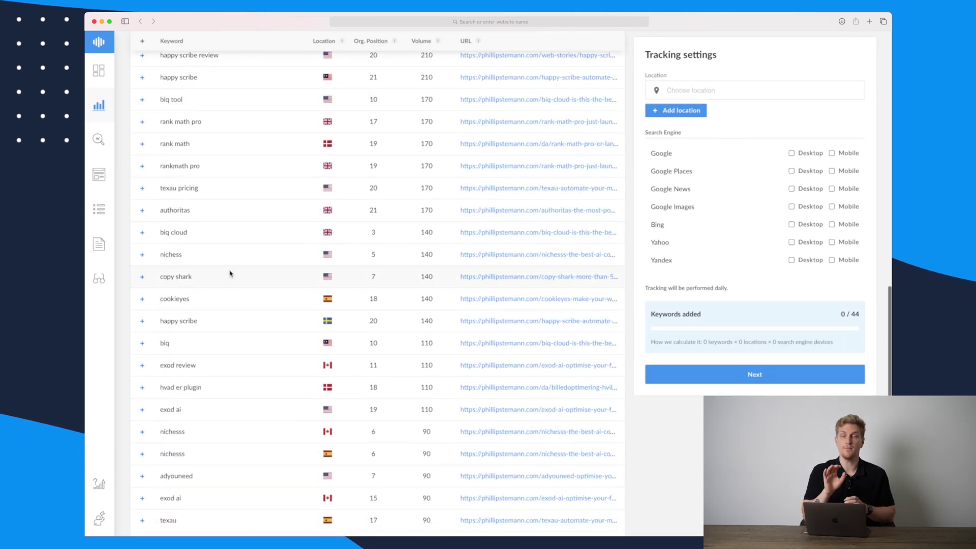
{"action": "scroll", "coordinate": [229, 273], "scroll_direction": "down", "scroll_amount": 5}
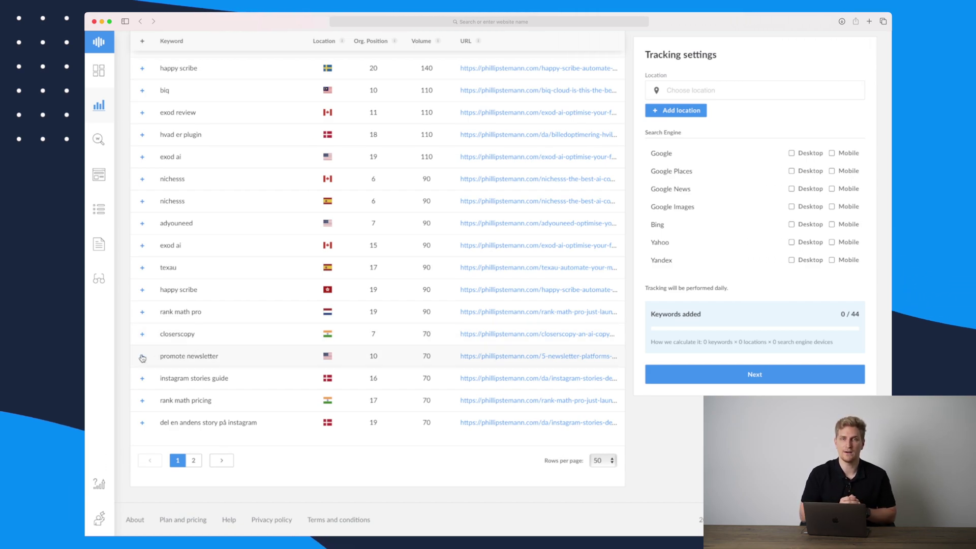
{"action": "left_click", "coordinate": [143, 358]}
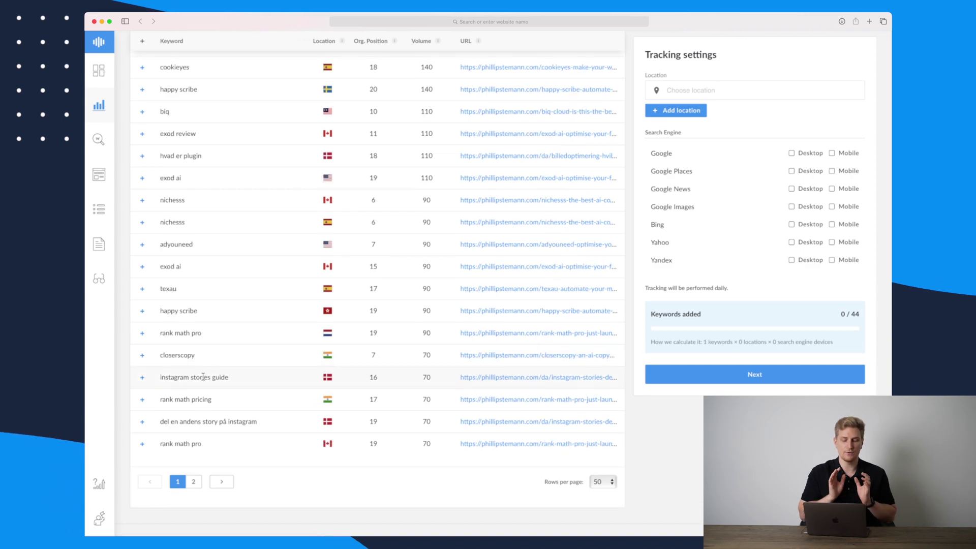